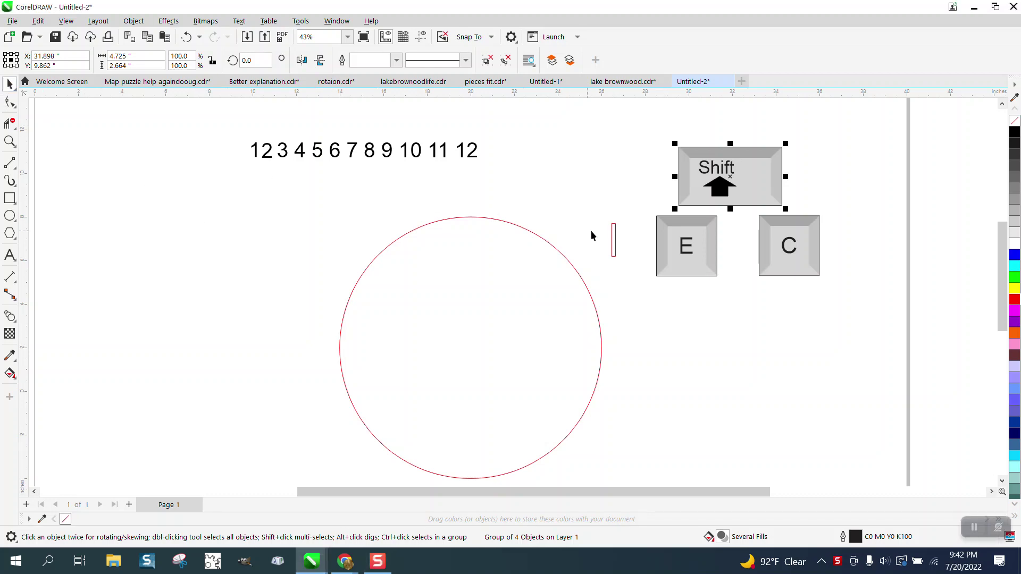
Drag the thin red tick rectangle from the circle's right side to just above the circle.
left_click_drag(614, 237, 522, 188)
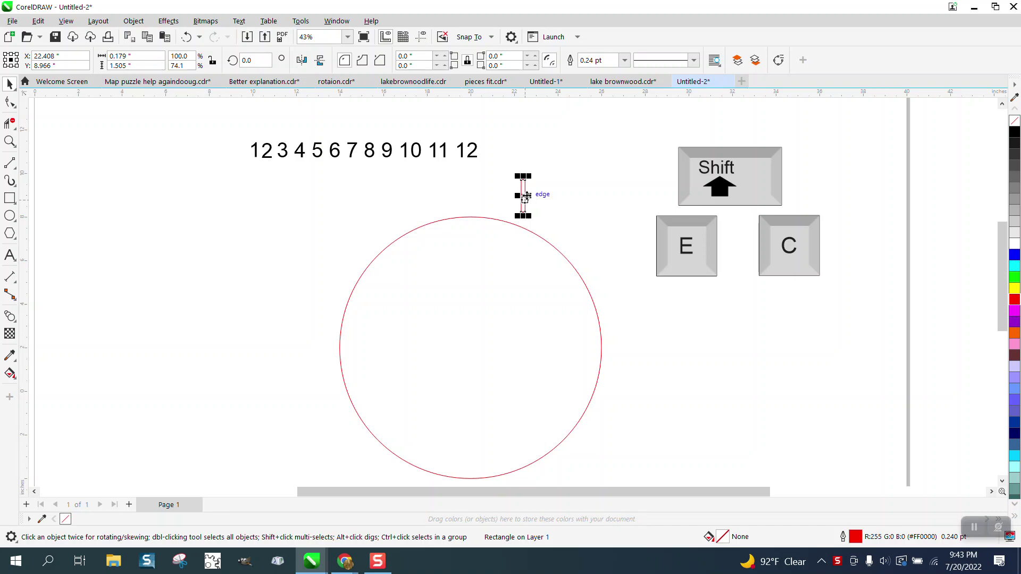
Centre the tick rectangle horizontally on the circle and align it with the circle's top edge.
key("p")
left_click_drag(322, 206, 630, 485)
key("t")
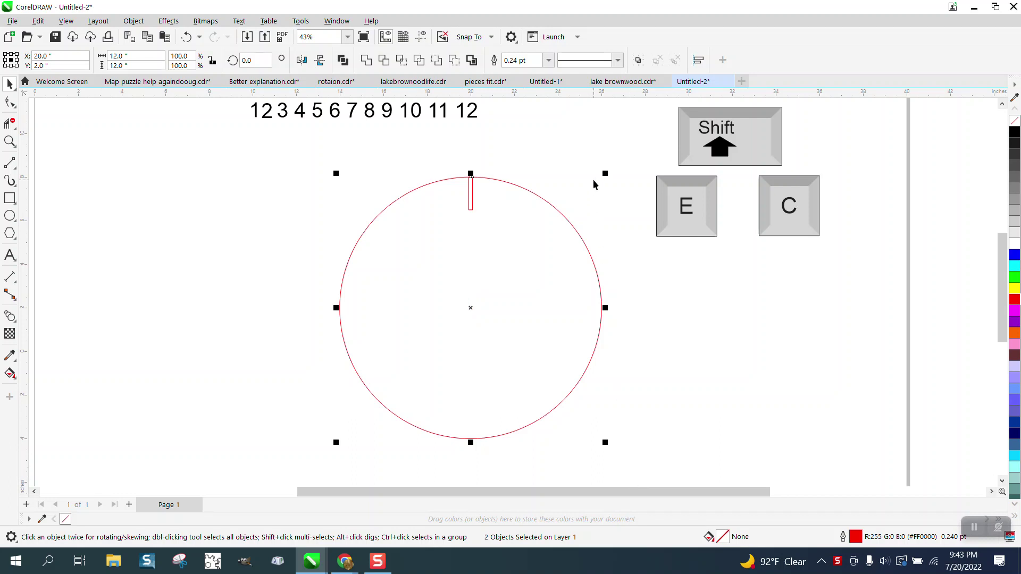
Reselect the tick rectangle alone so its rotation handles show.
key("Escape")
left_click(472, 201)
left_click(471, 196)
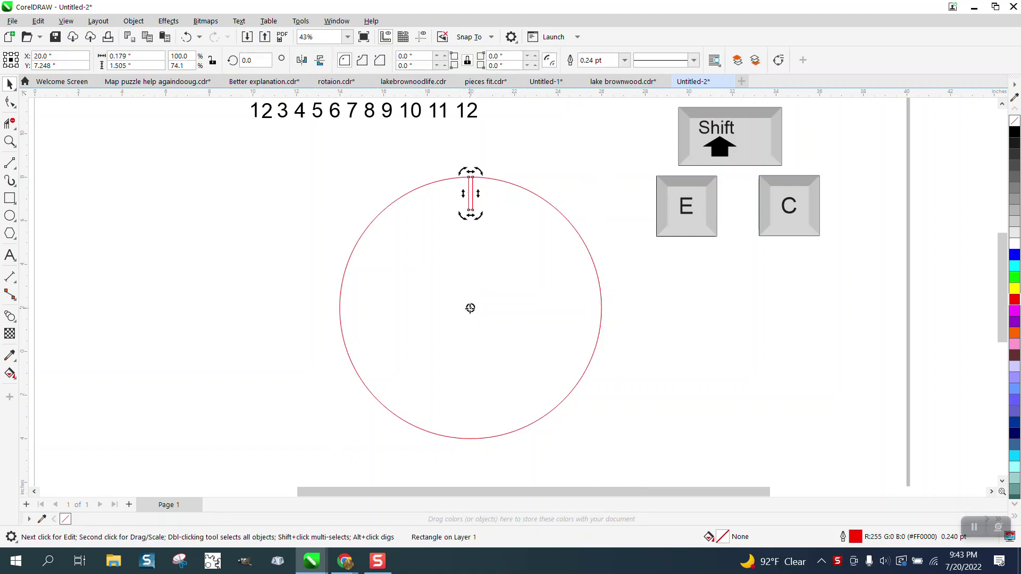
Use the Transform docker to rotate 11 copies of the tick by 30° about the circle's centre.
left_click(337, 21)
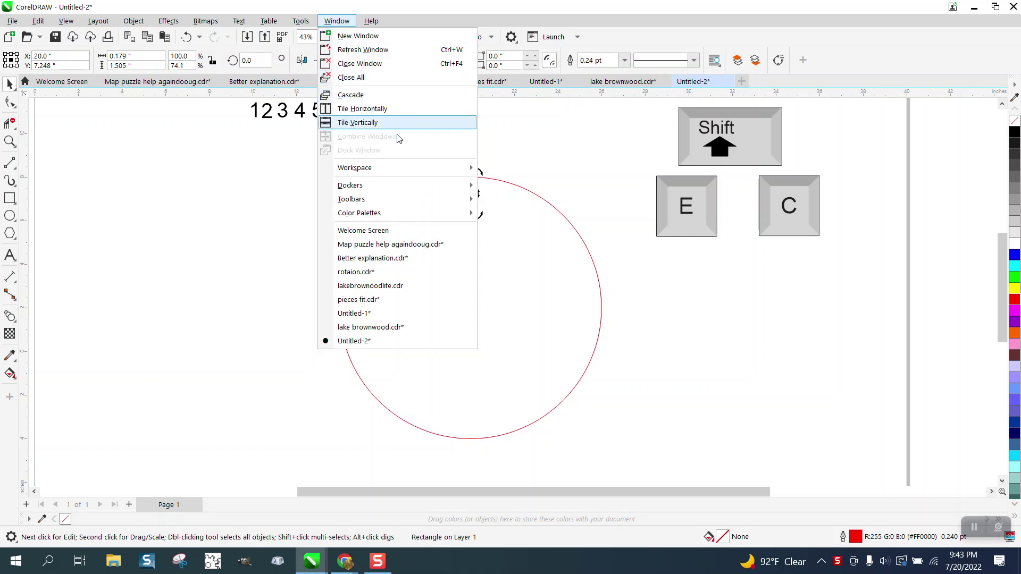
mouse_move(376, 186)
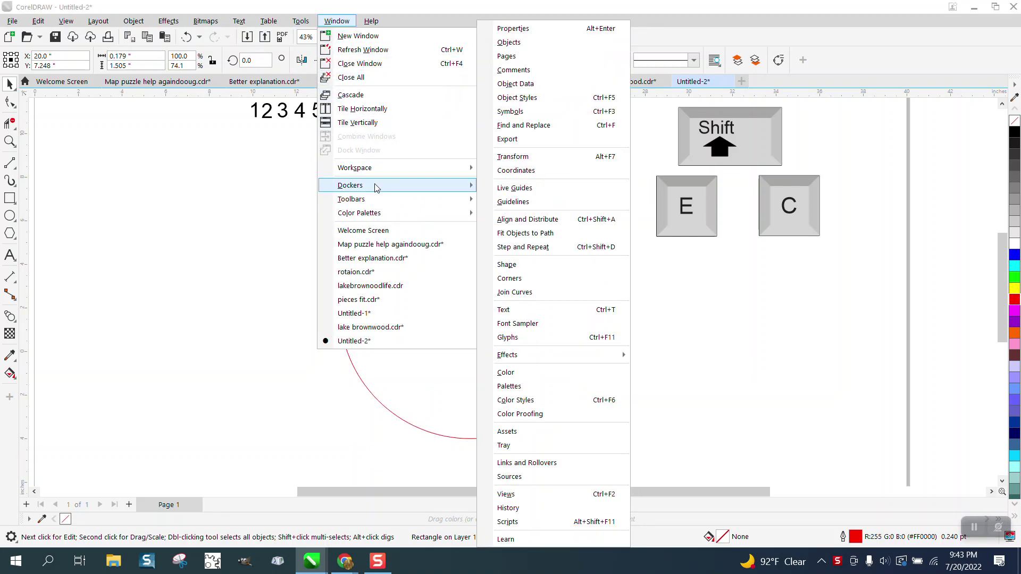
left_click(524, 158)
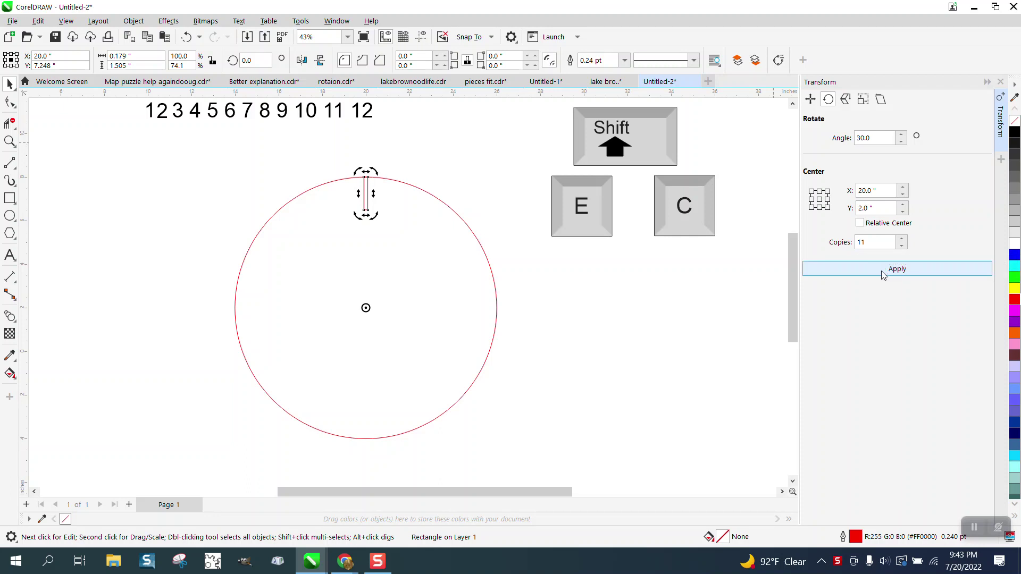
left_click(882, 270)
left_click(471, 161)
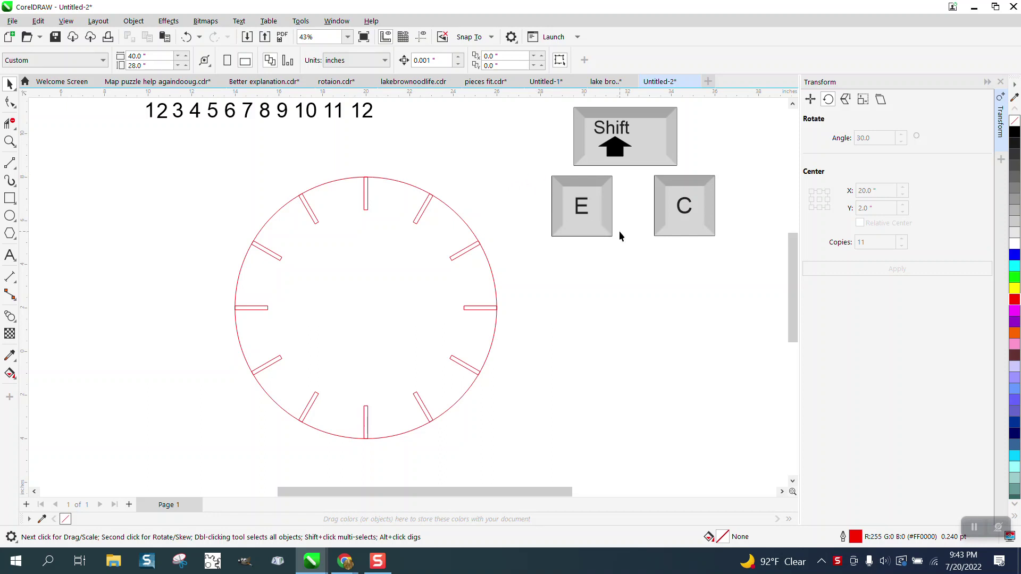
Centre the 12 on the top tick mark.
left_click(368, 113)
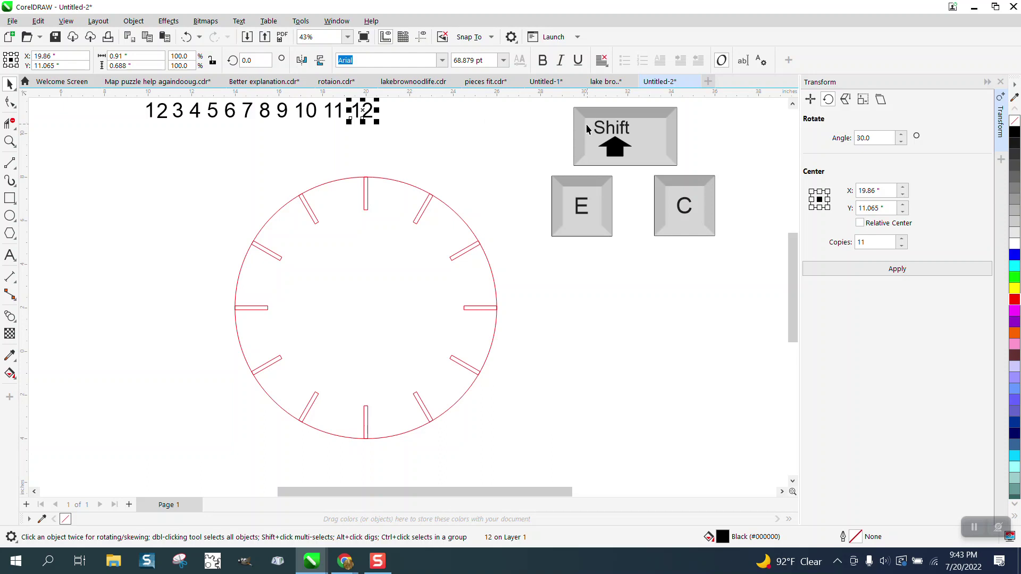
left_click(368, 198, "shift")
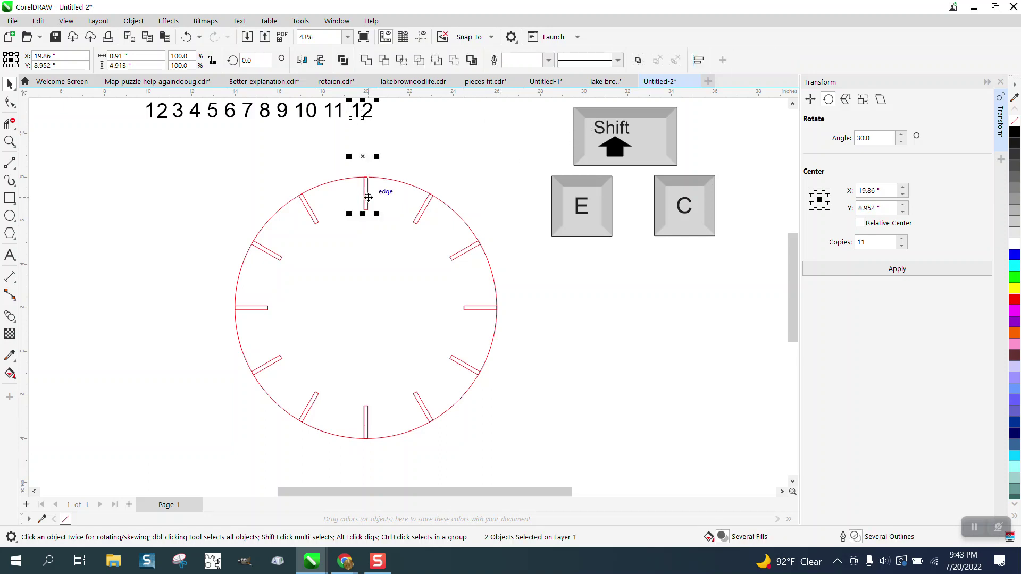
key("e")
key("c")
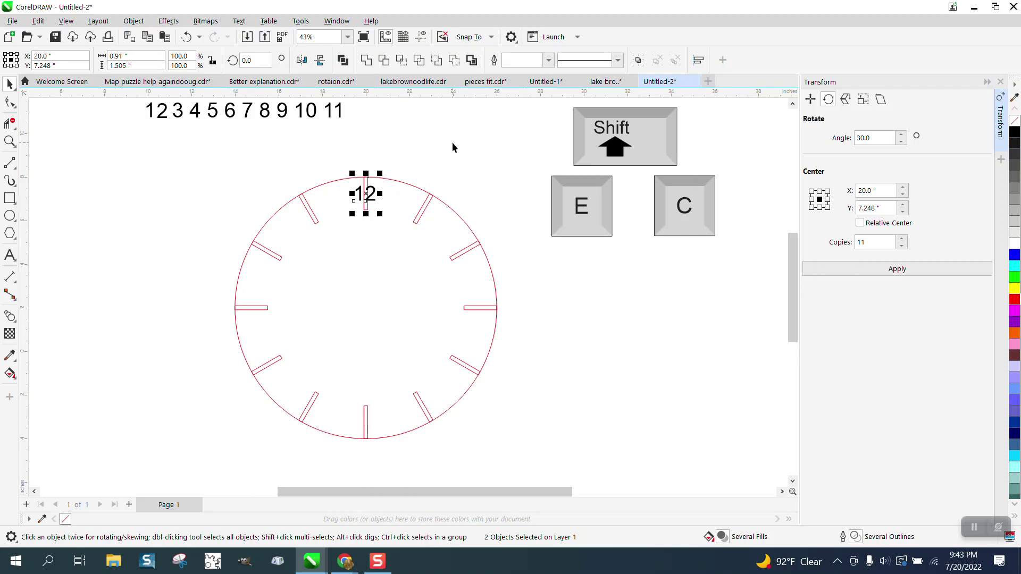
Move the 1 beside the 1 o'clock tick and select it together with that tick.
left_click(150, 112)
left_click_drag(151, 117, 429, 181)
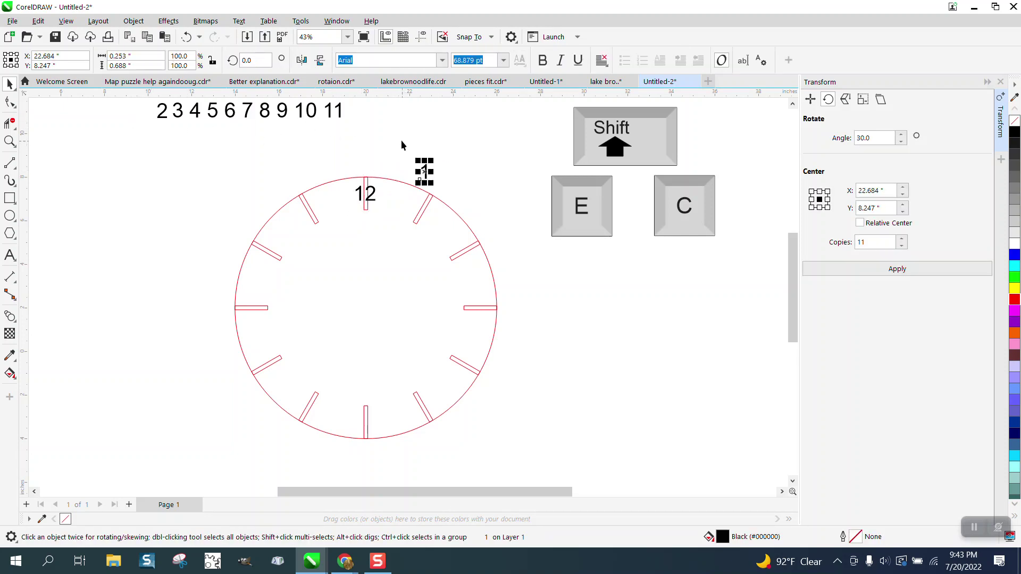
left_click_drag(401, 141, 447, 242)
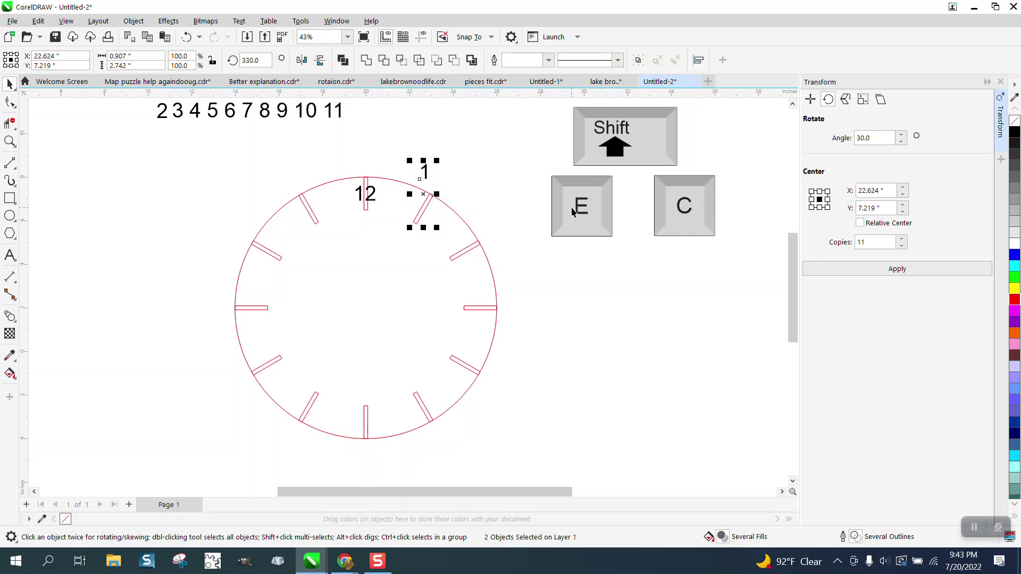
left_click_drag(573, 208, 580, 208)
left_click(687, 208)
key("Escape")
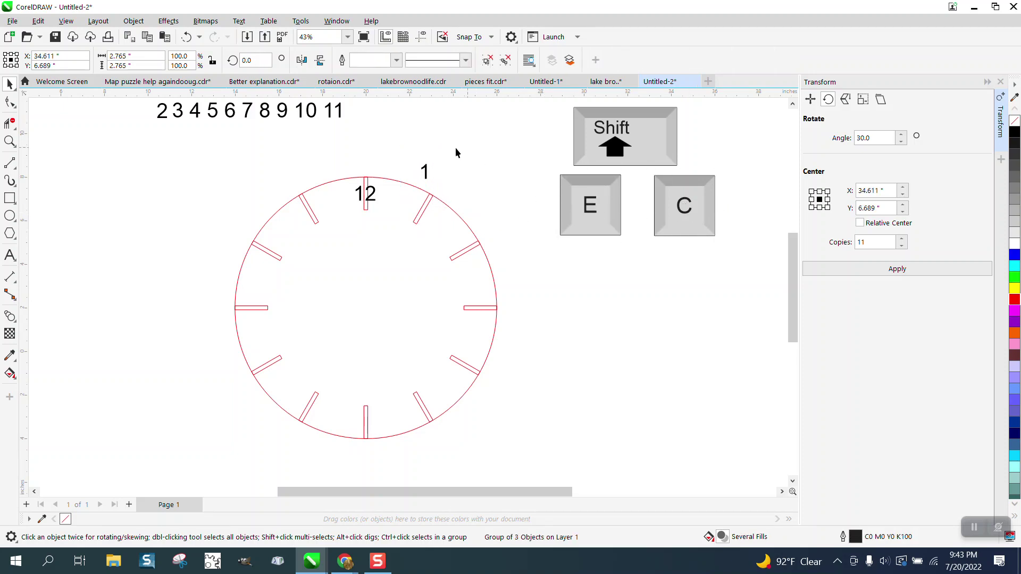
left_click_drag(403, 143, 444, 240)
left_click(587, 211)
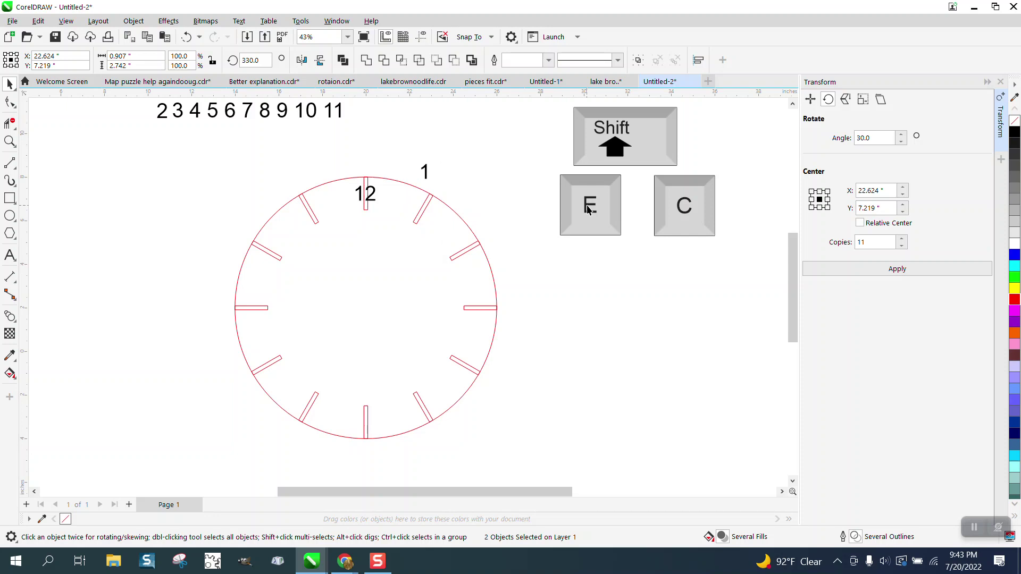
left_click(678, 209)
key("Escape")
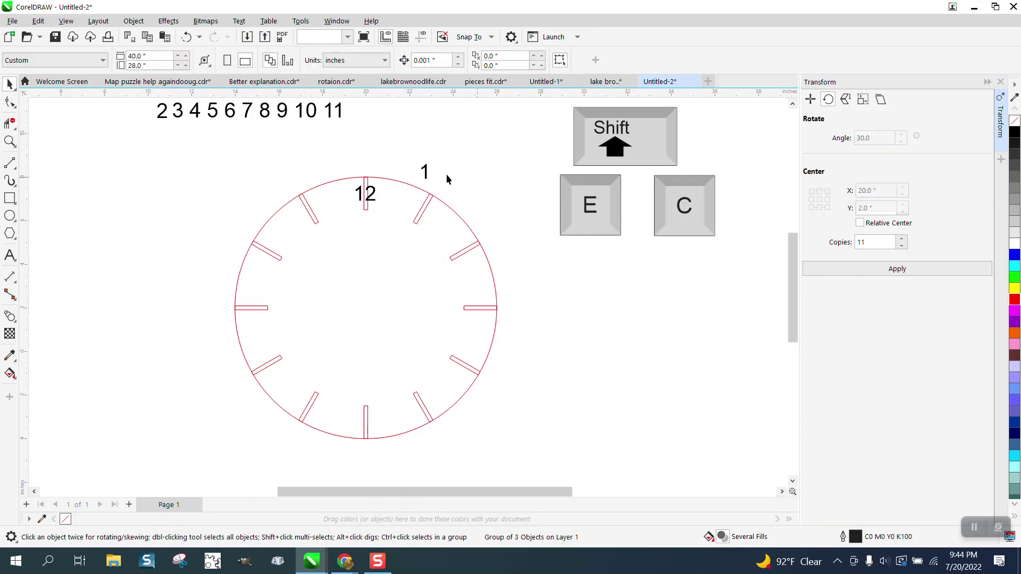
Centre the 1 and the 2 on their 1 and 2 o'clock ticks.
left_click(425, 169)
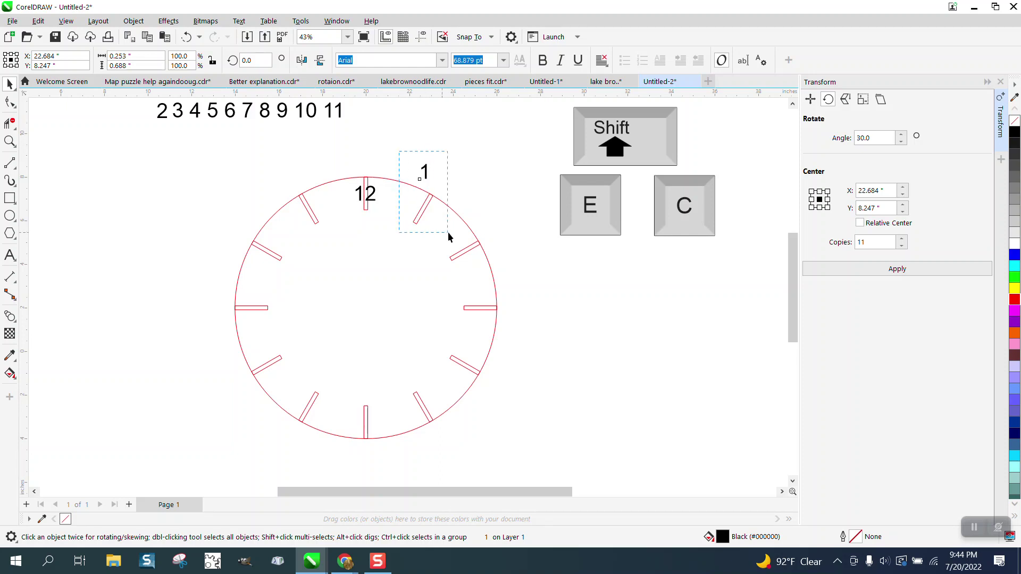
left_click_drag(448, 232, 449, 233)
key("e")
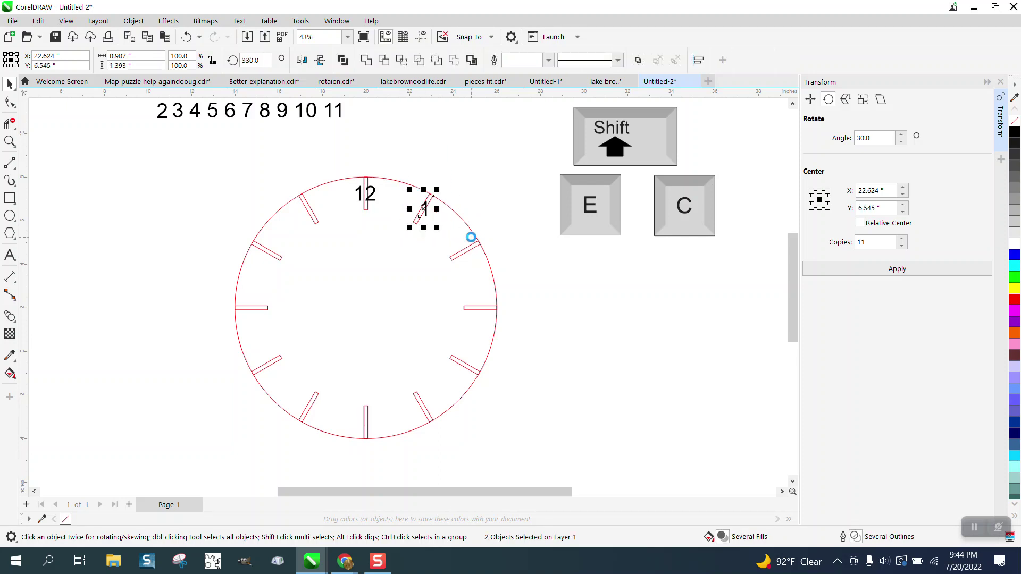
left_click_drag(164, 110, 512, 225)
left_click_drag(447, 281, 447, 280)
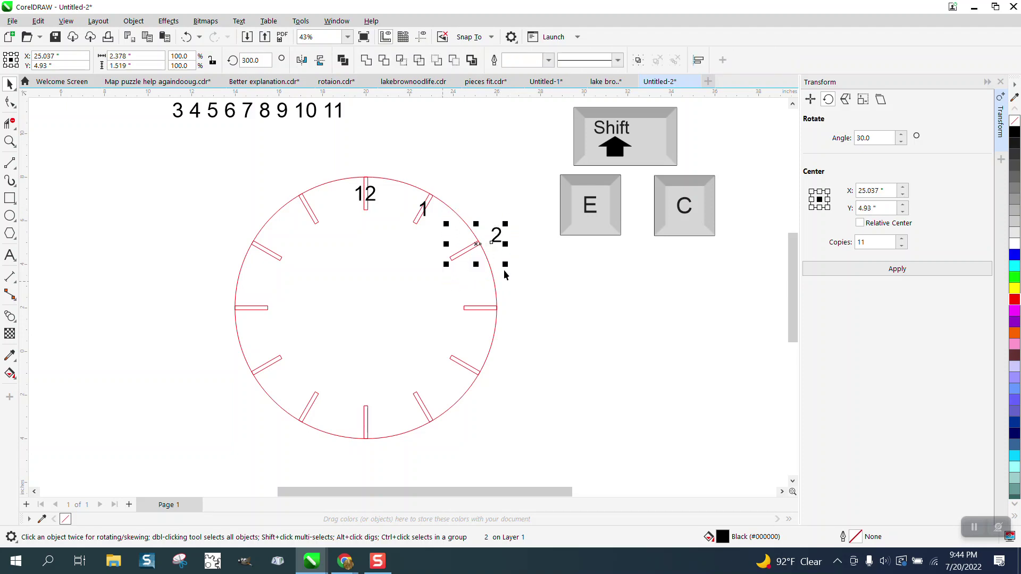
key("e")
key("c")
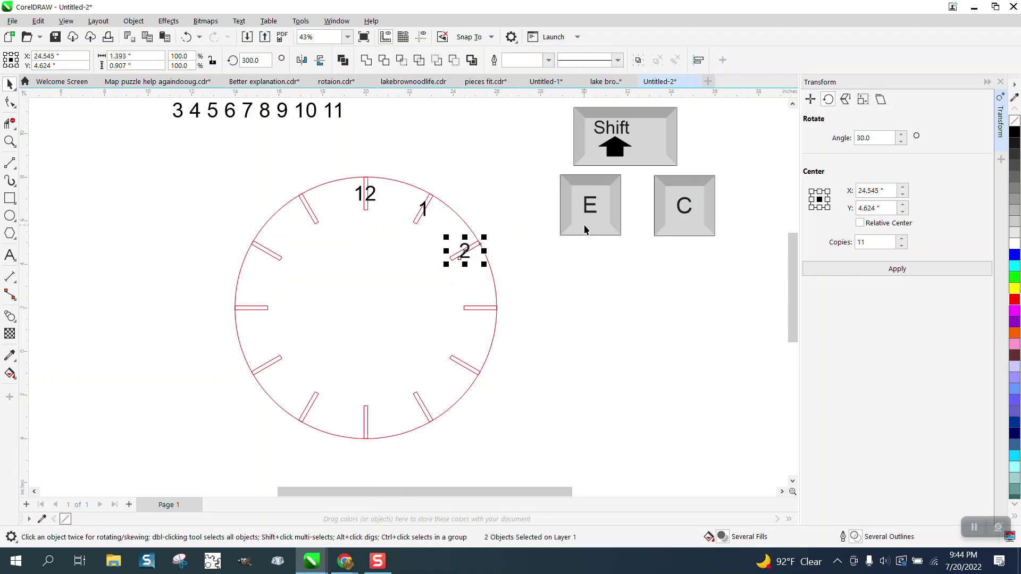
Move the 3 and the 4 onto their ticks and centre each one.
left_click_drag(185, 116, 464, 339)
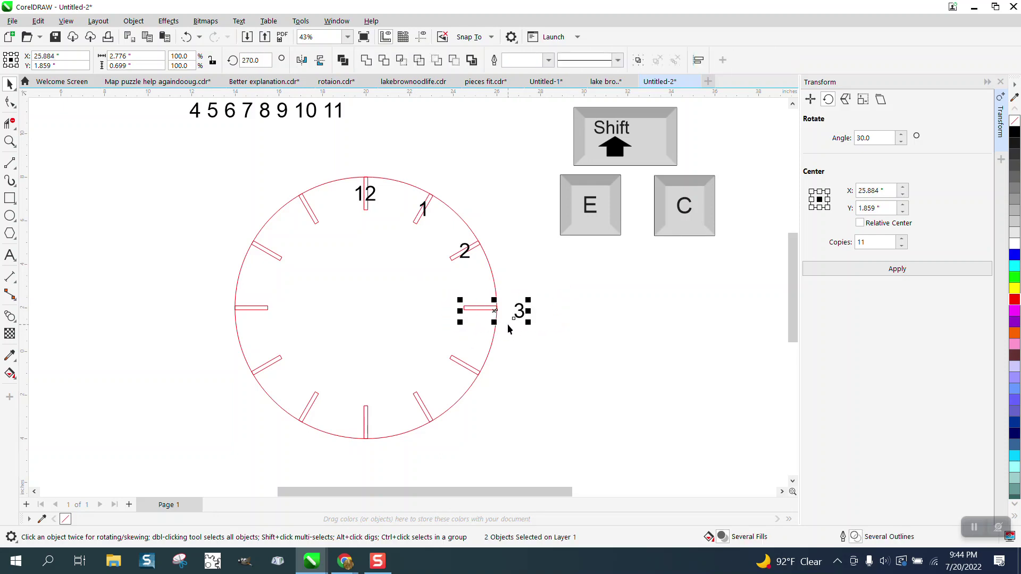
key("c")
key("e")
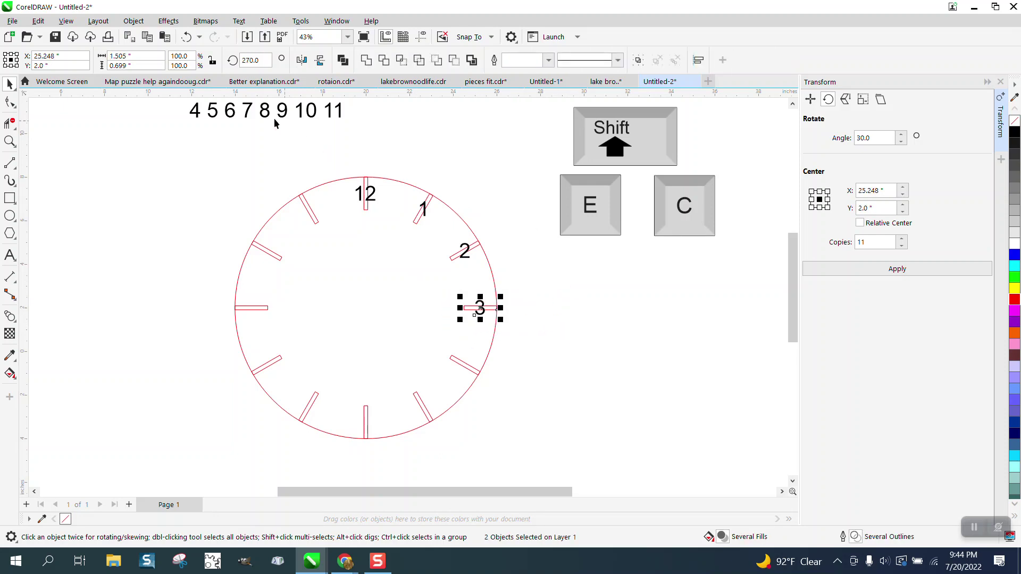
left_click_drag(193, 113, 441, 399)
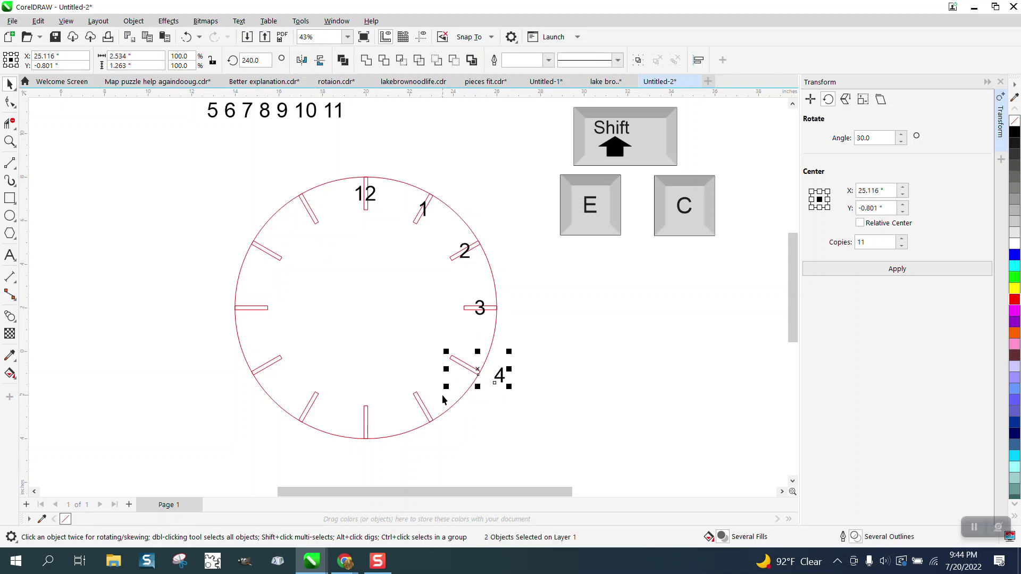
key("c")
key("e")
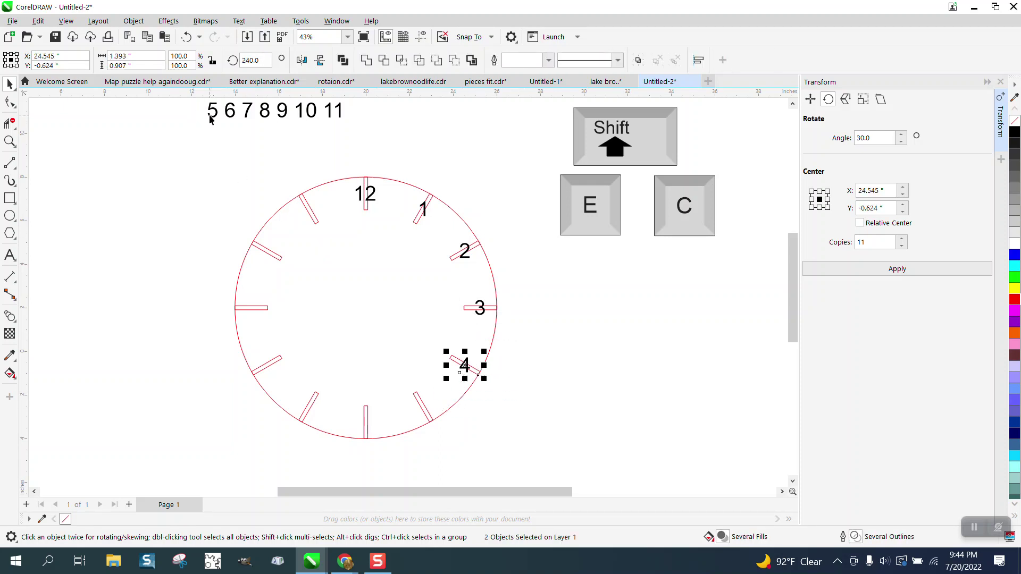
left_click_drag(212, 114, 463, 391)
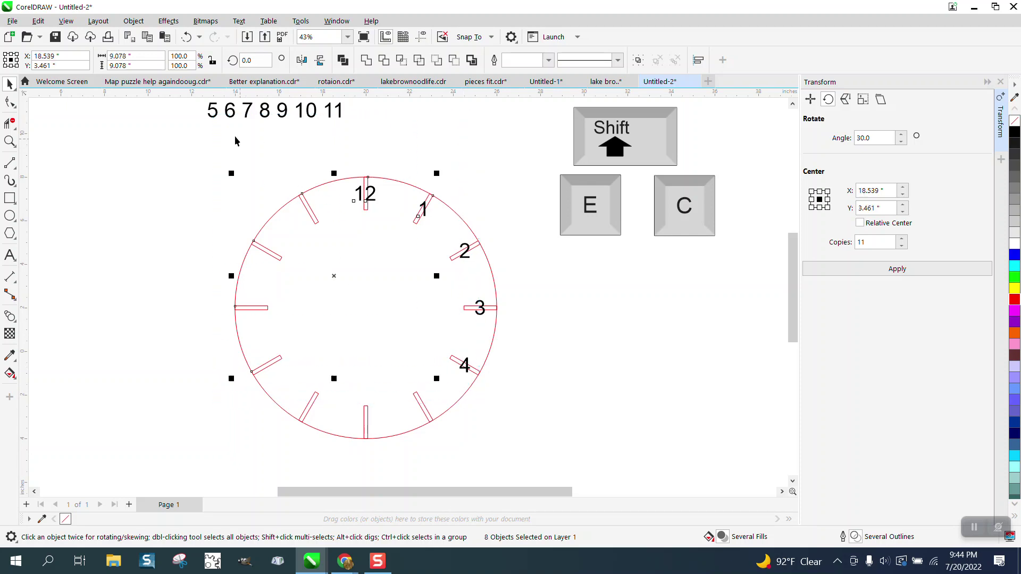
Move the 5 and the 6 onto their ticks and centre each one.
left_click_drag(215, 118, 397, 390)
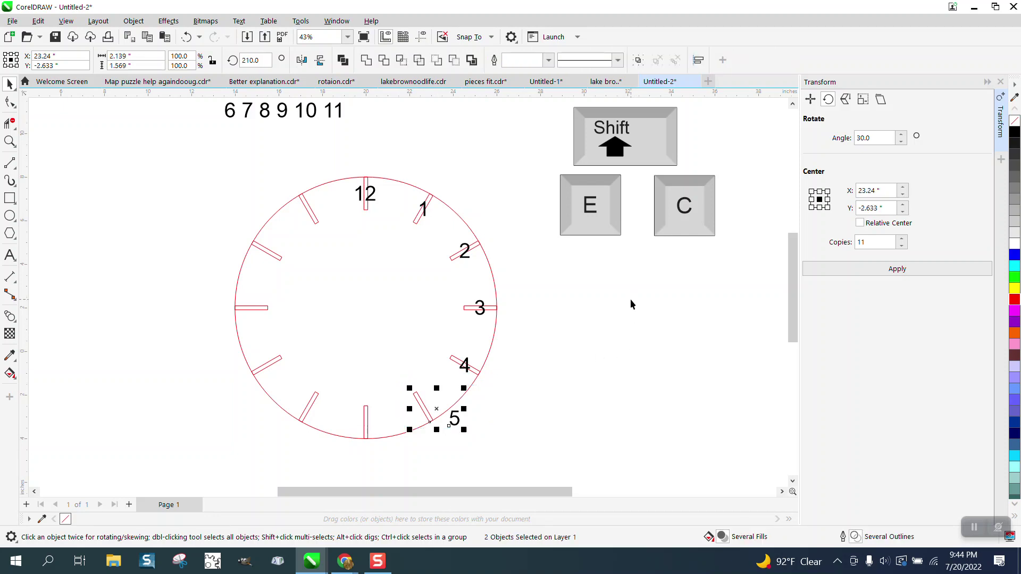
key("e")
key("c")
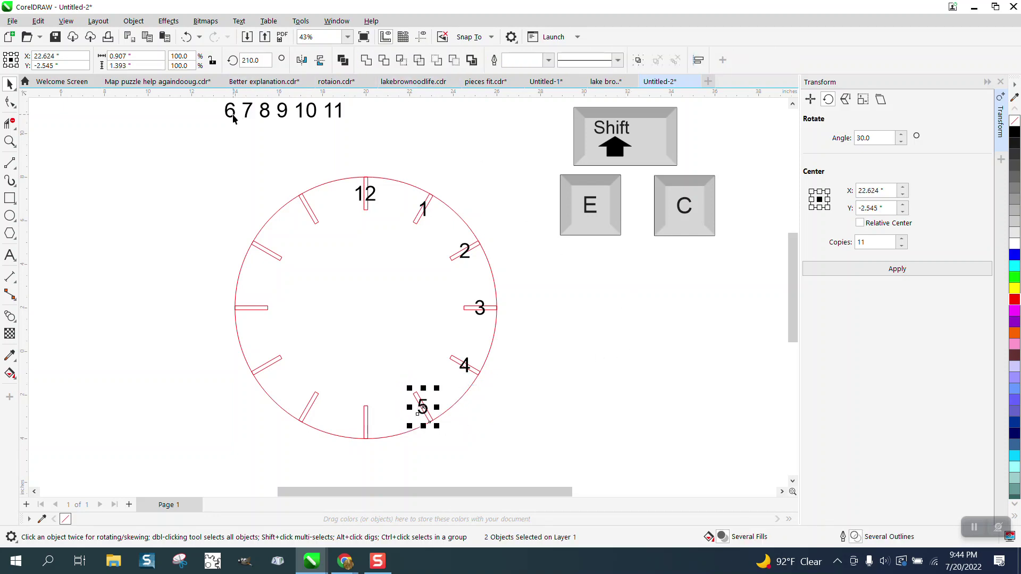
left_click_drag(233, 118, 337, 398)
key("e")
key("c")
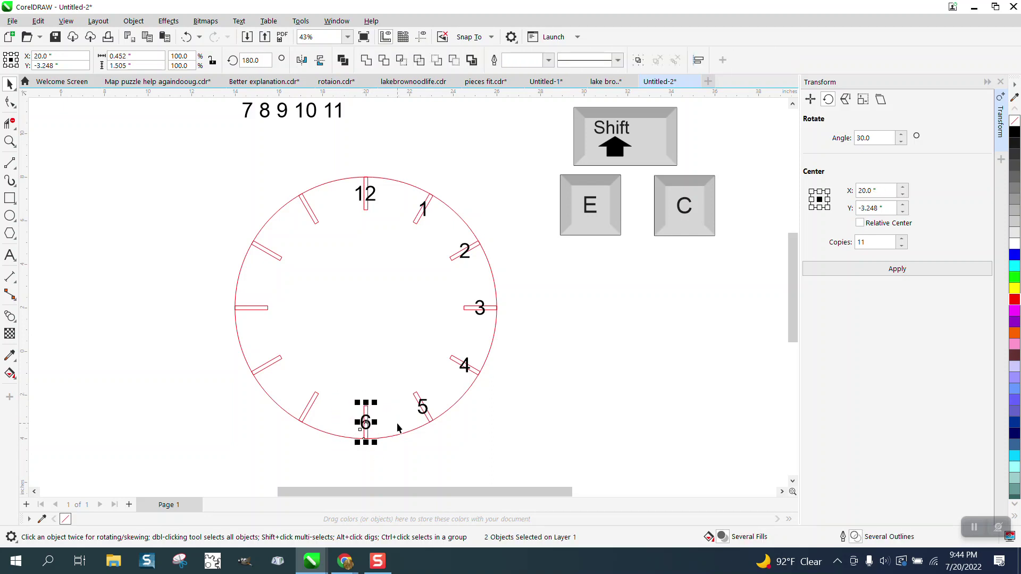
Centre the 11 and the 10 on their 11 and 10 o'clock ticks.
left_click(247, 113)
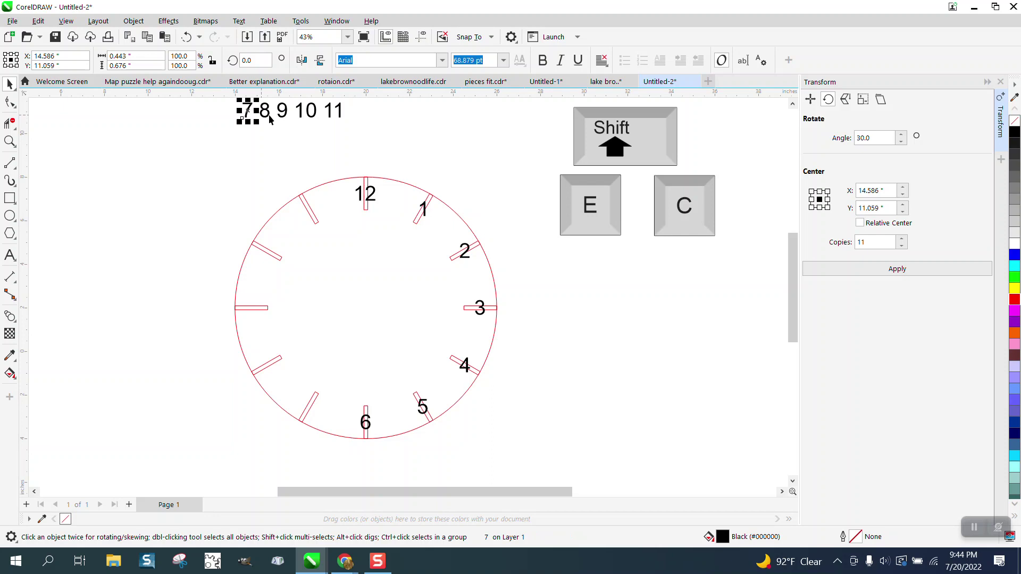
left_click(332, 113)
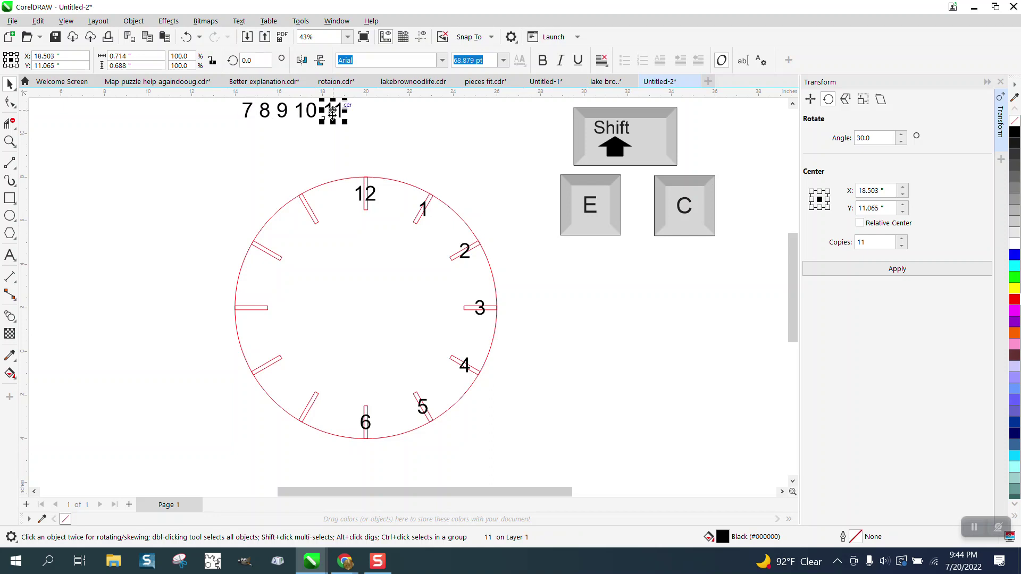
left_click(312, 220, "shift")
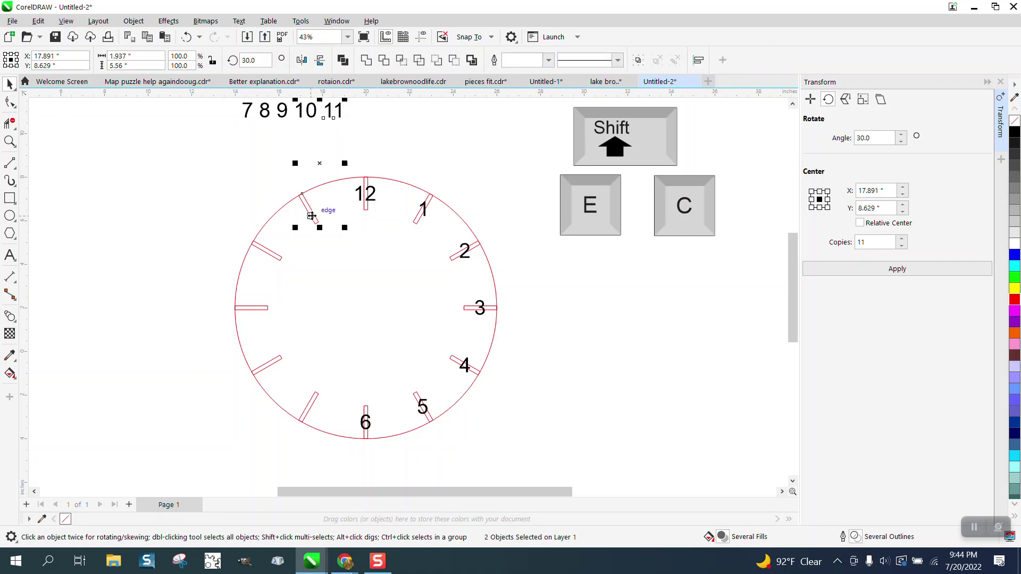
key("e")
key("c")
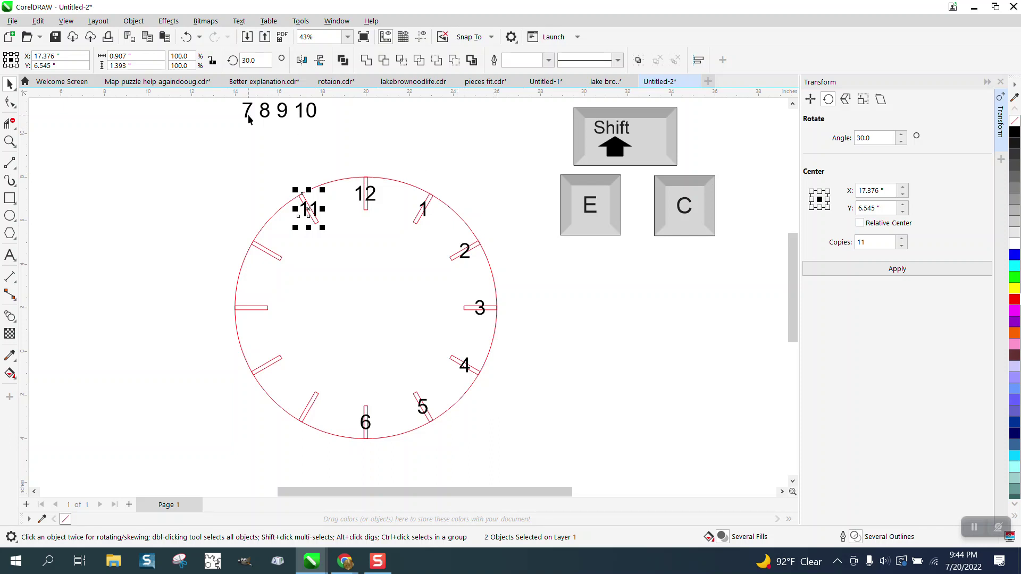
left_click(307, 113)
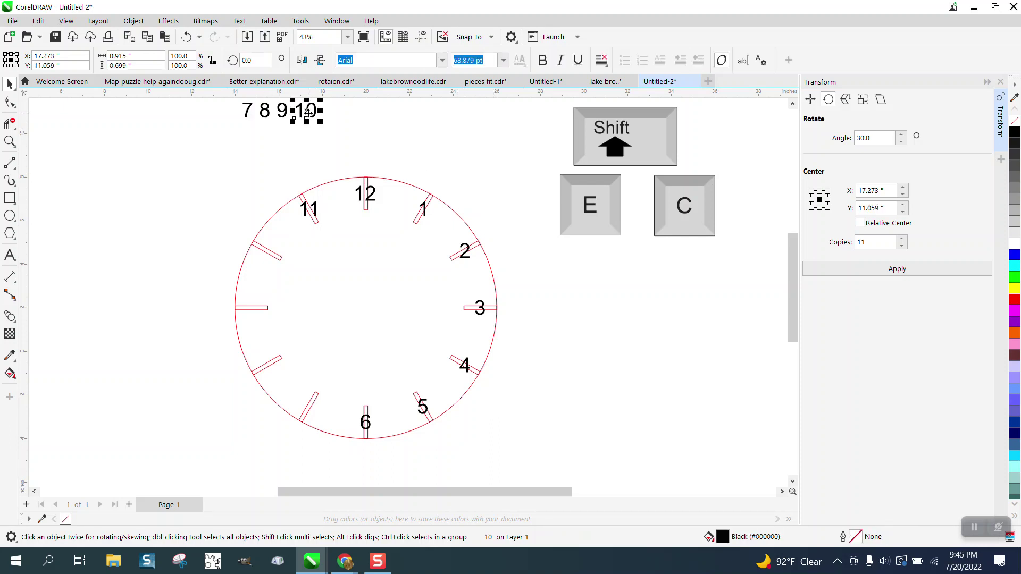
left_click(275, 254, "shift")
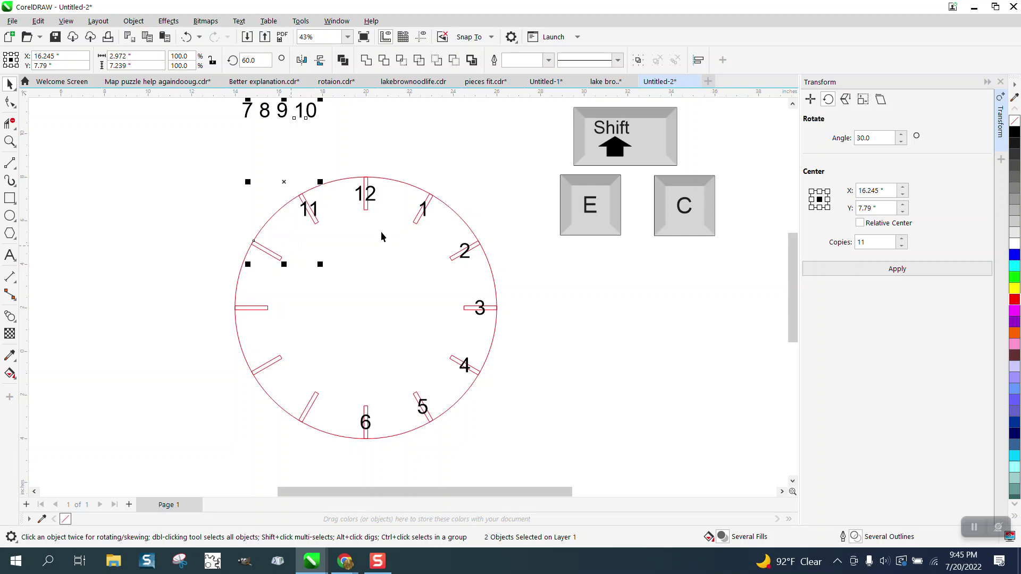
key("e")
key("c")
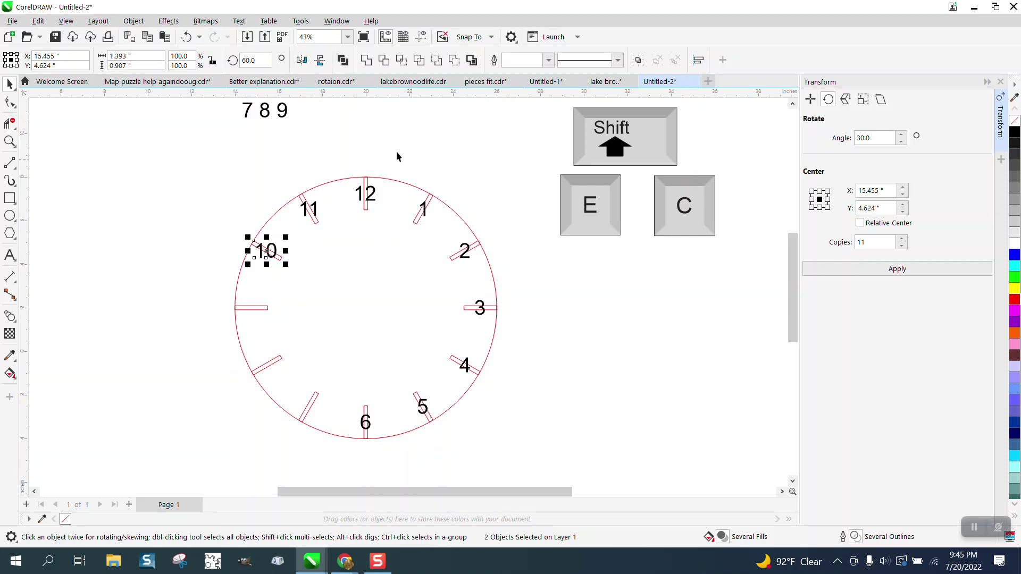
Centre the 9 on its tick, undoing a first attempt that moved the tick instead.
left_click(258, 307)
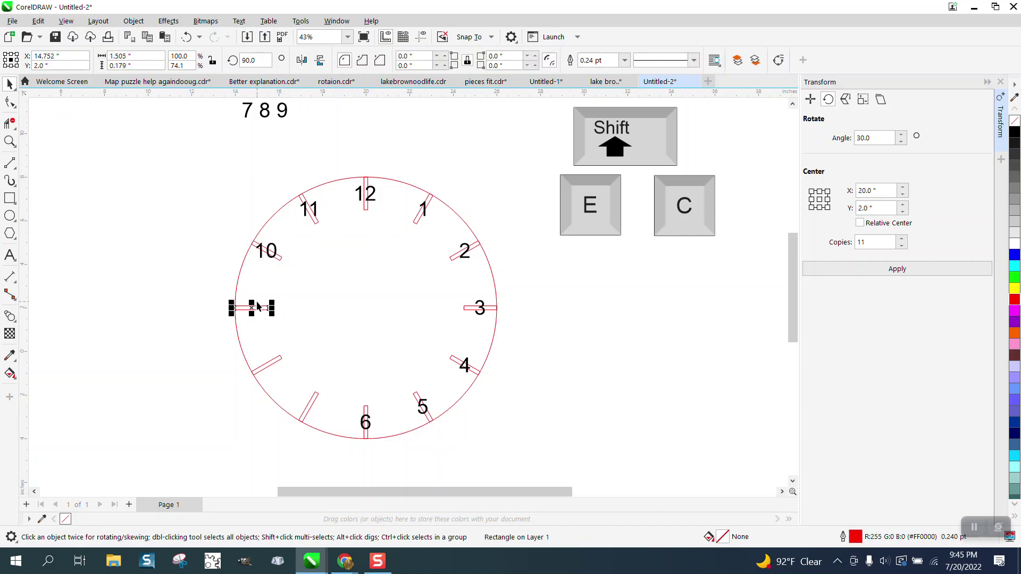
left_click(283, 113, "shift")
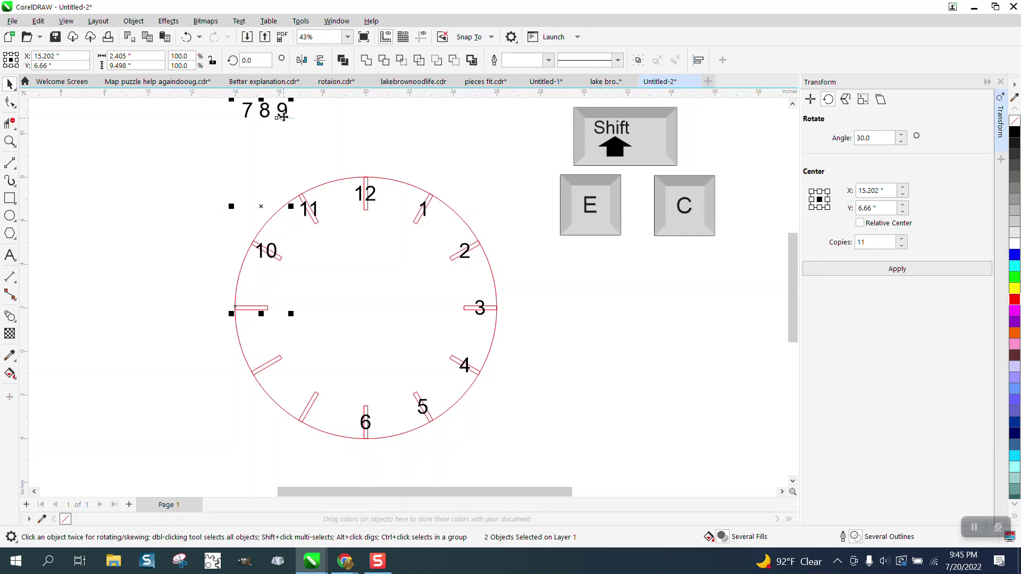
key("c")
key("e")
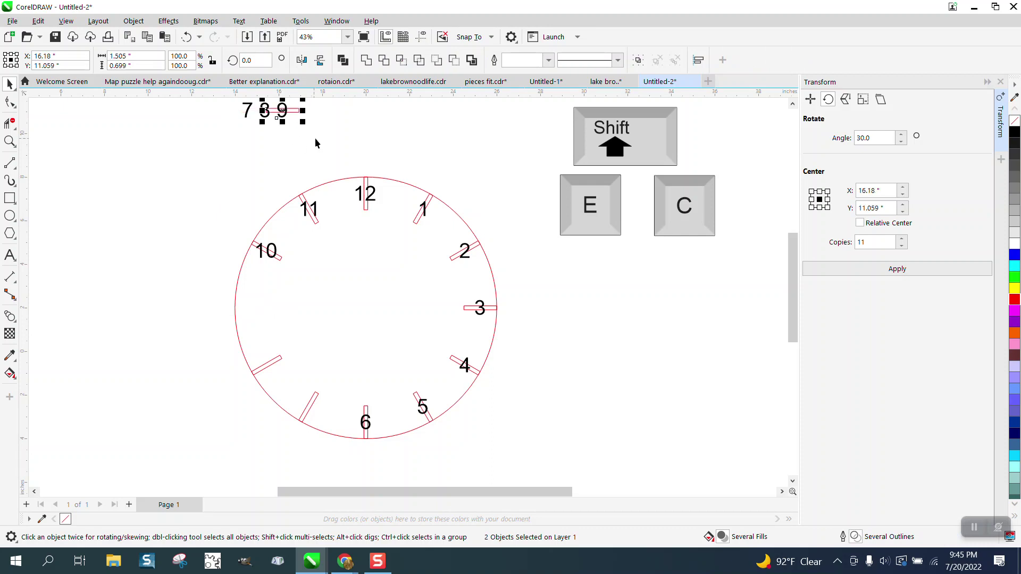
left_click(186, 37)
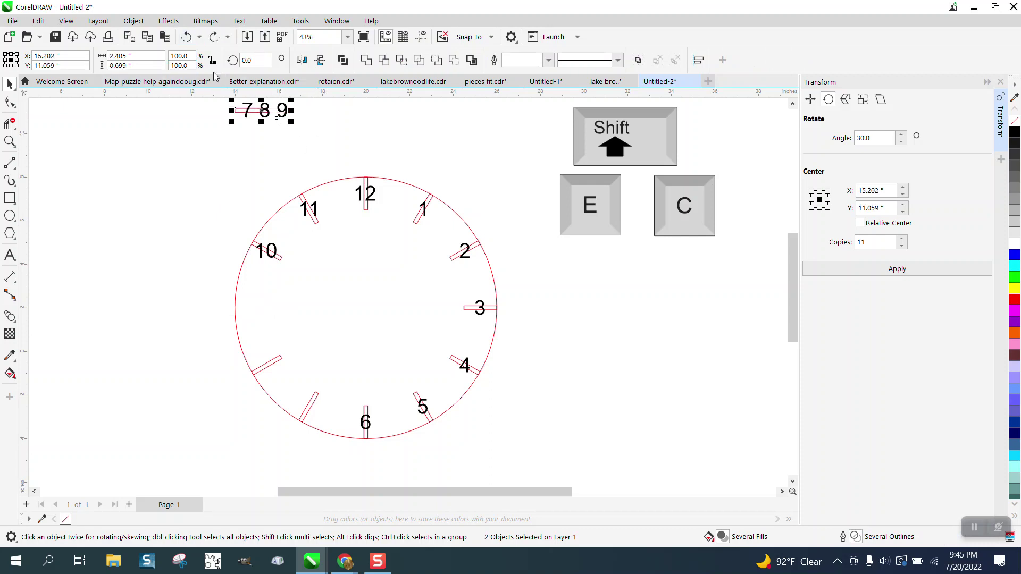
left_click(187, 38)
left_click(295, 133)
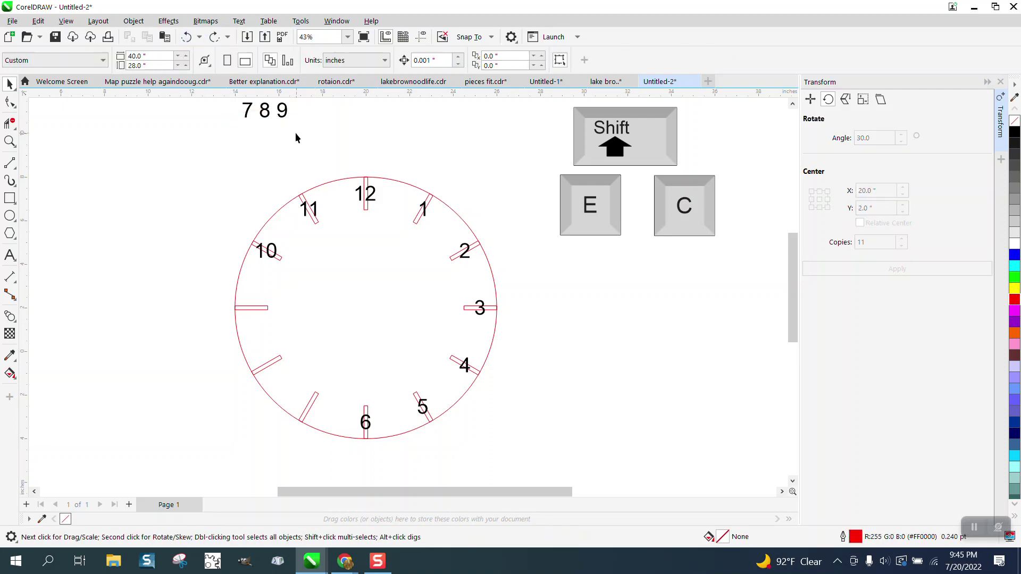
left_click(282, 122)
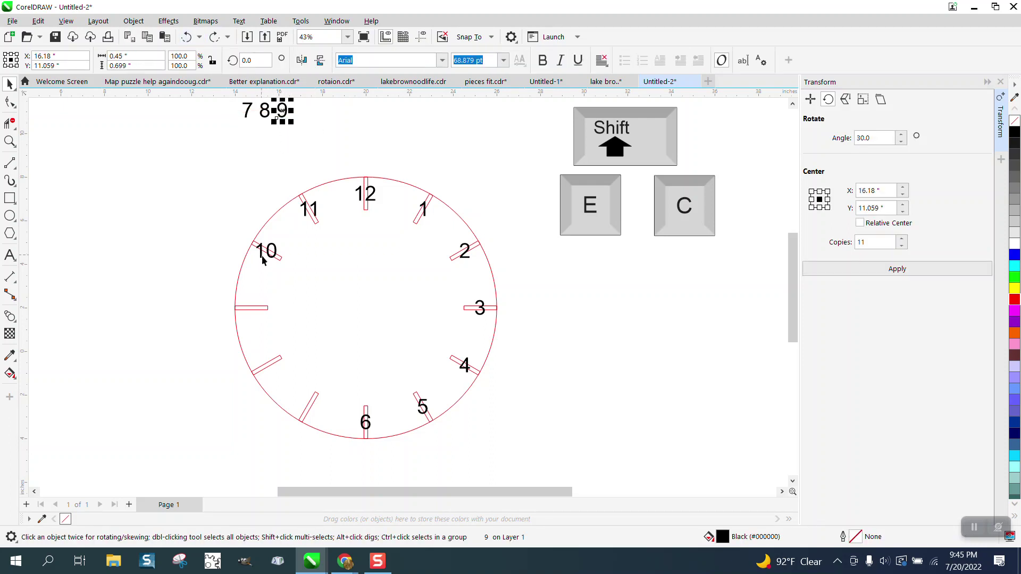
left_click(261, 310, "shift")
key("e")
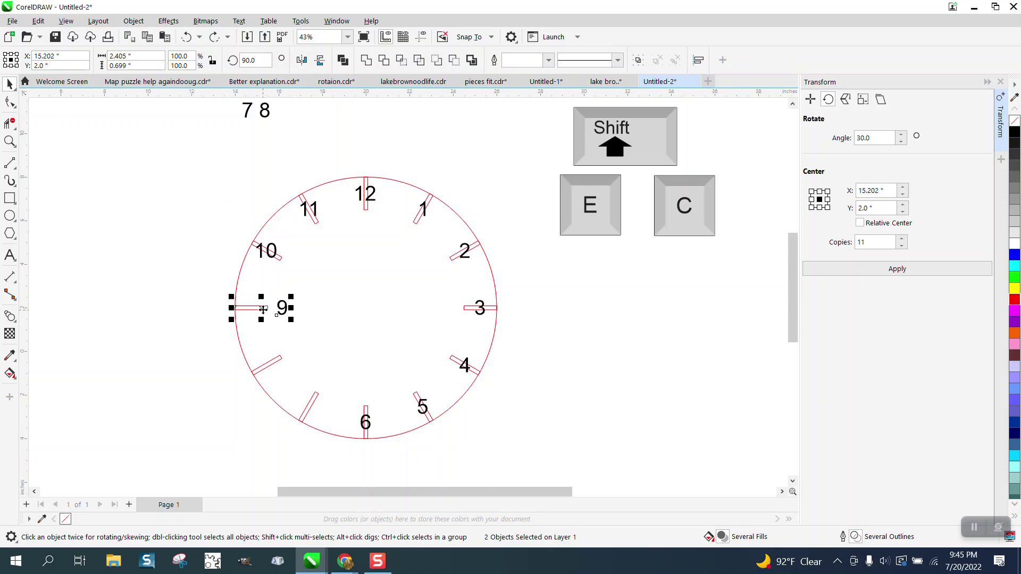
key("c")
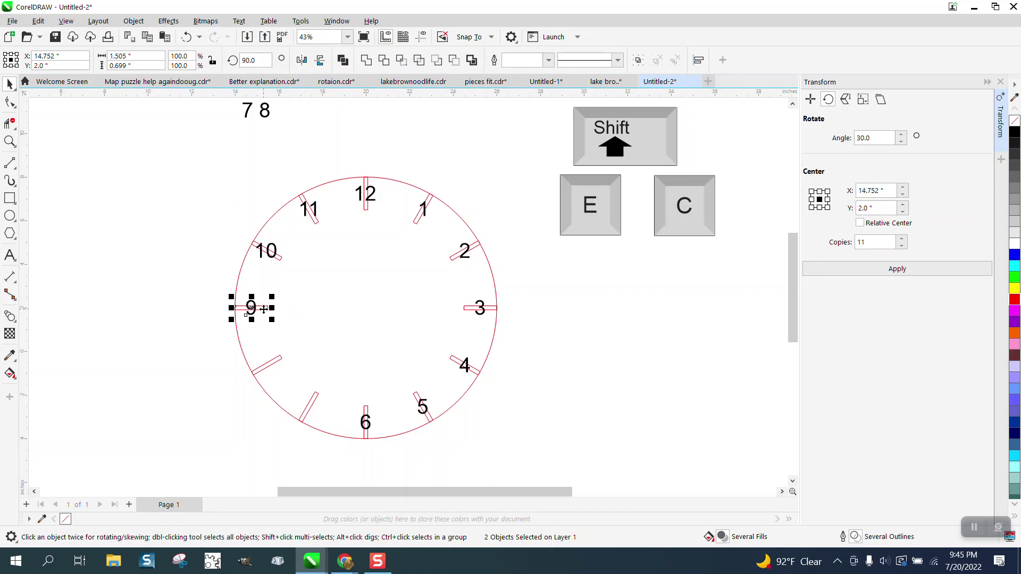
Centre the 8 and the 7 on their 8 and 7 o'clock ticks.
left_click(265, 120)
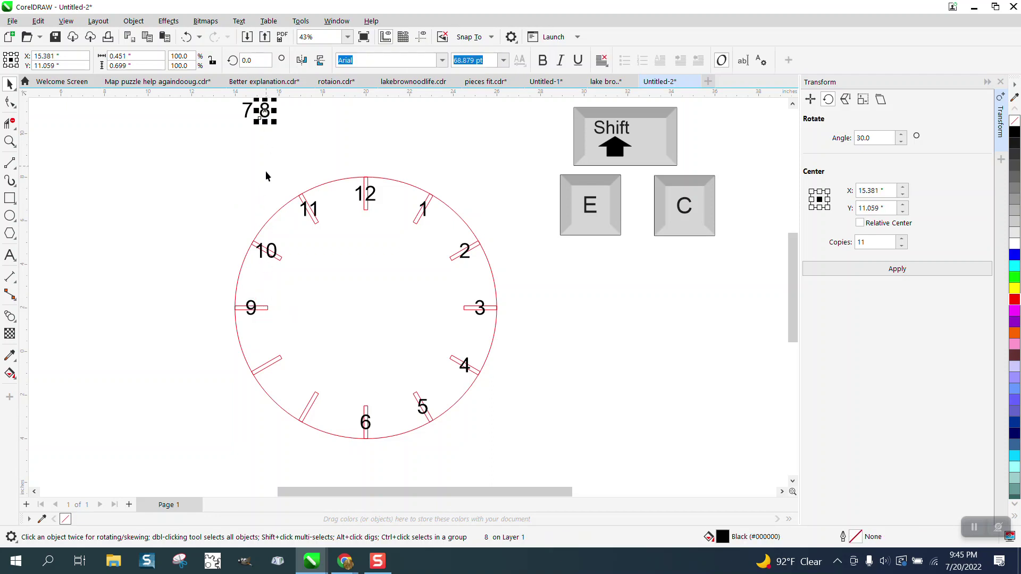
left_click(277, 366, "shift")
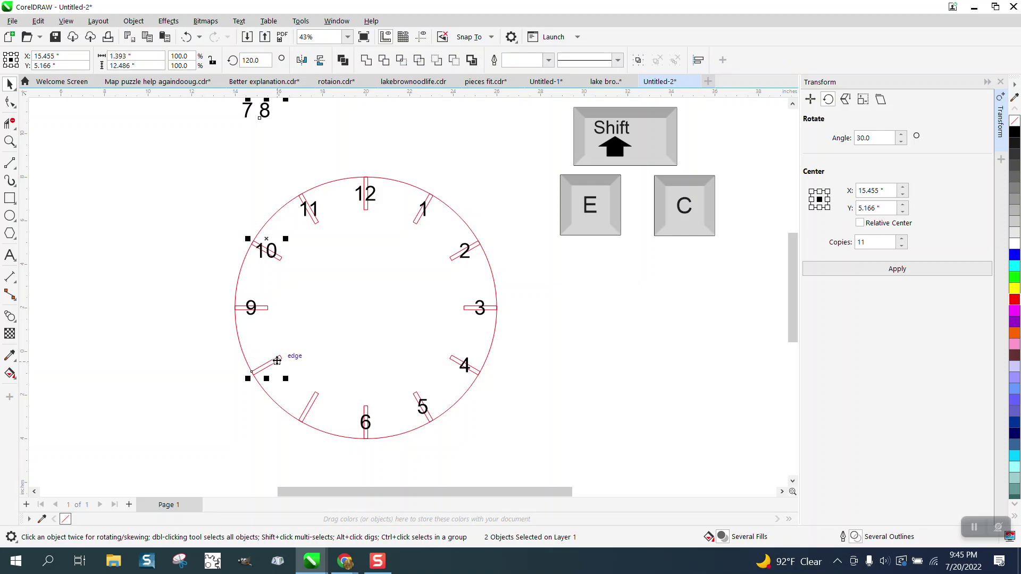
key("e")
key("c")
left_click_drag(247, 117, 244, 427)
left_click(309, 409, "shift")
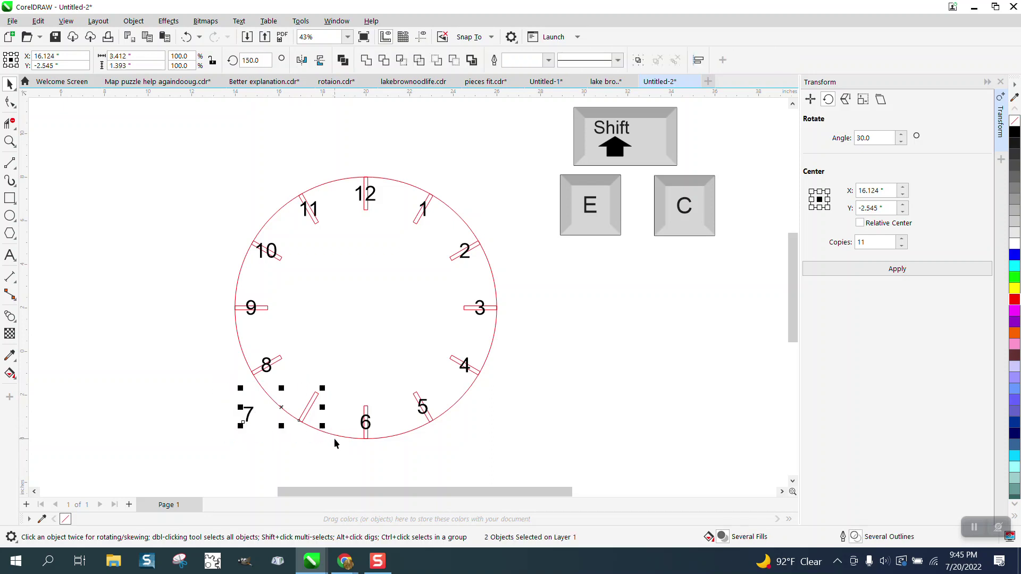
key("e")
key("c")
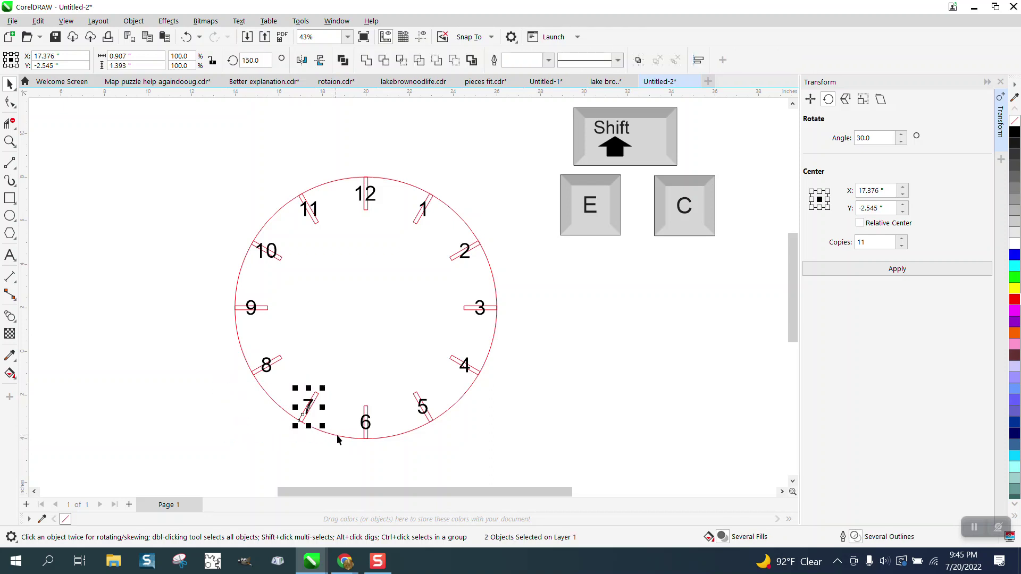
left_click(415, 220)
Delete the Shift, E and C key graphics, restoring an accidentally deleted 1 o'clock tick.
key("Delete")
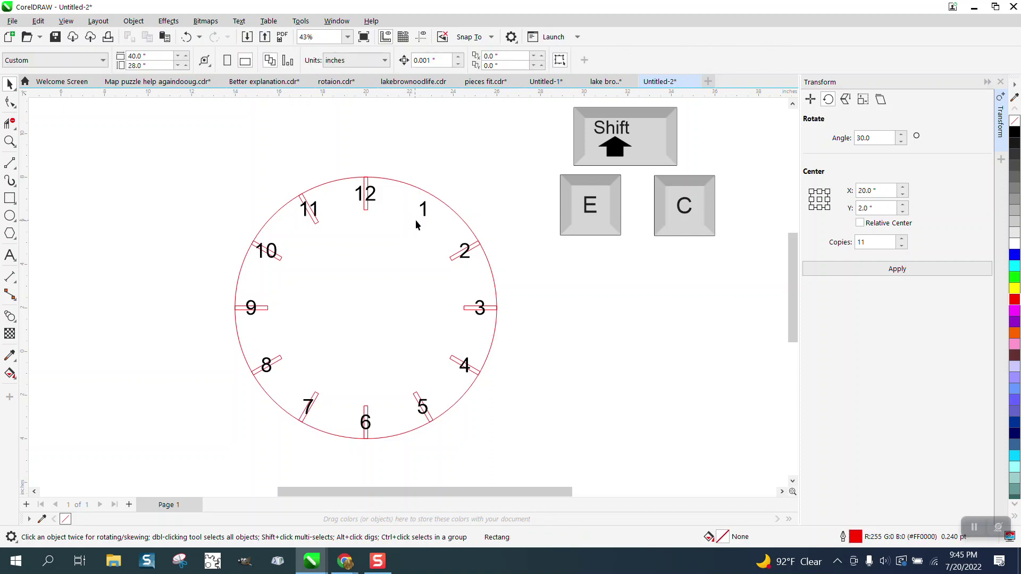
left_click(368, 209)
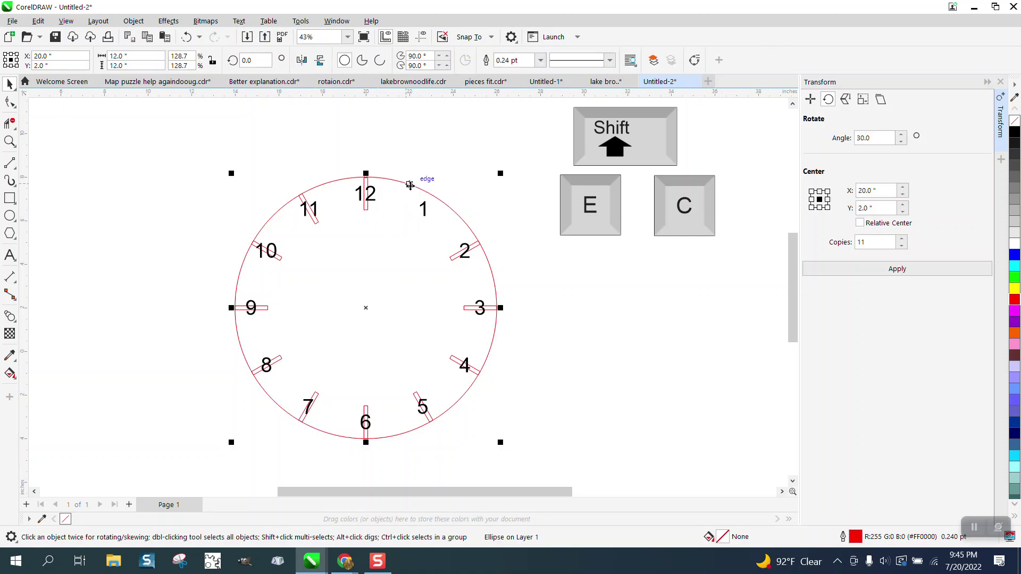
left_click(186, 37)
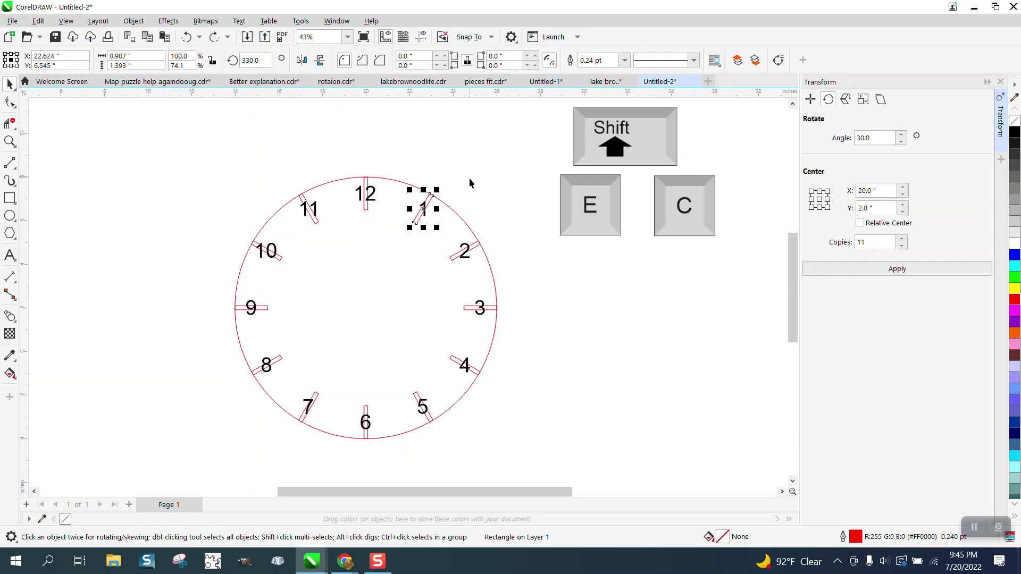
scroll(554, 203, "down", 2)
left_click_drag(540, 121, 686, 264)
key("Delete")
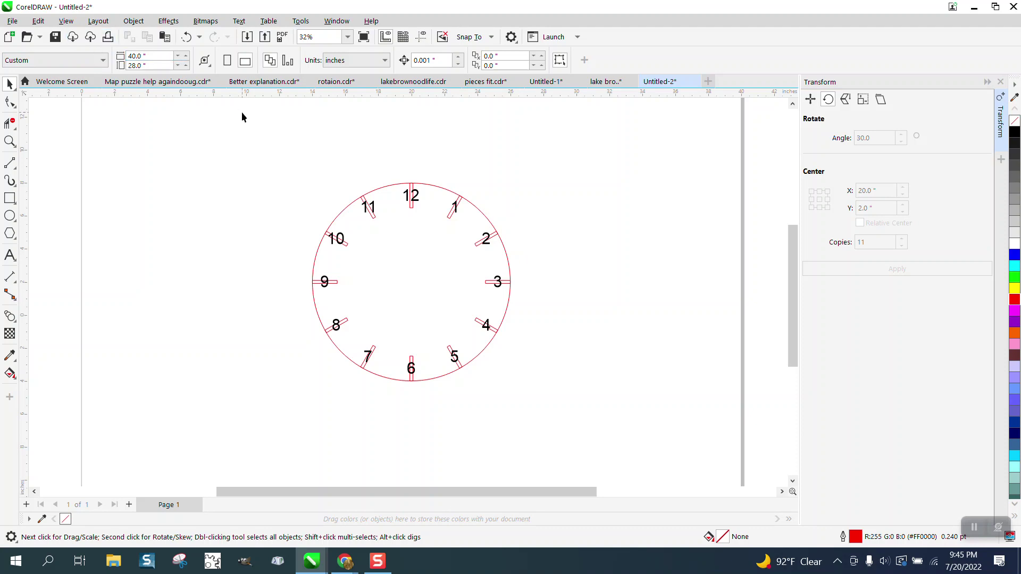
Deselect the clock and select the current nudge distance value for replacement.
left_click_drag(560, 427, 559, 425)
left_click(546, 175)
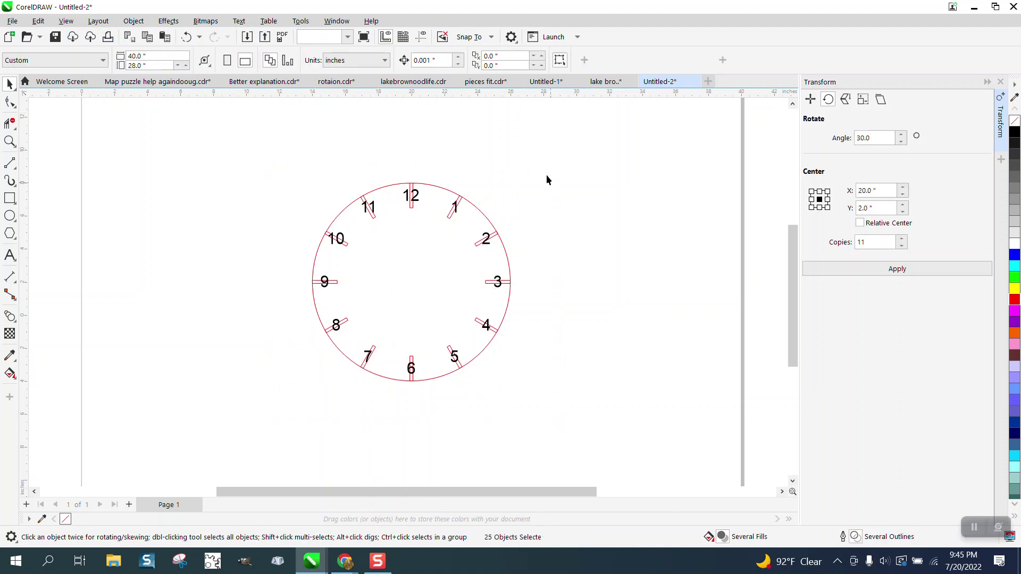
left_click_drag(439, 60, 399, 64)
Set the nudge distance to 13 inches and nudge all twelve numbers 13 inches left.
type("13")
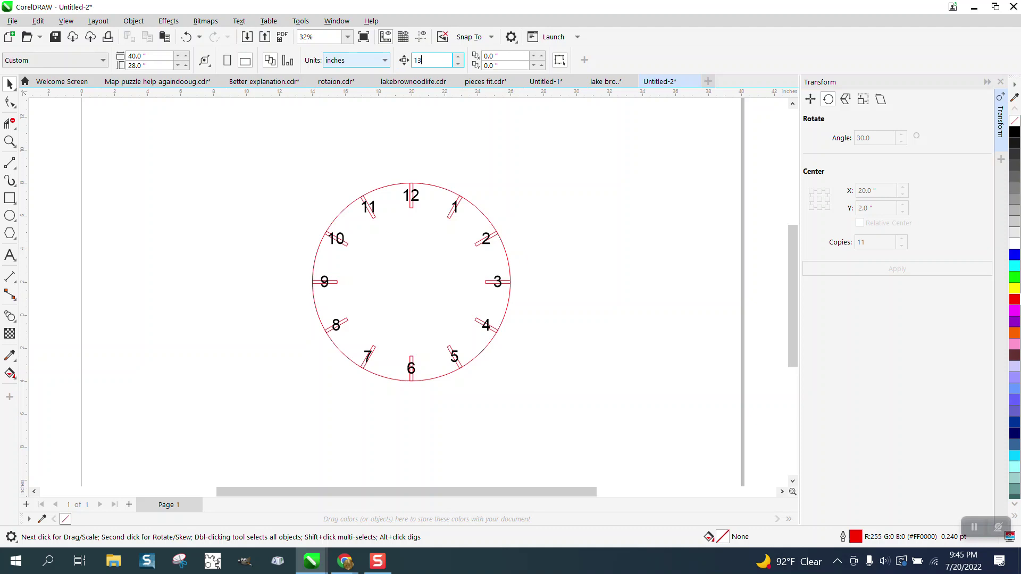
key("Return")
left_click(40, 22)
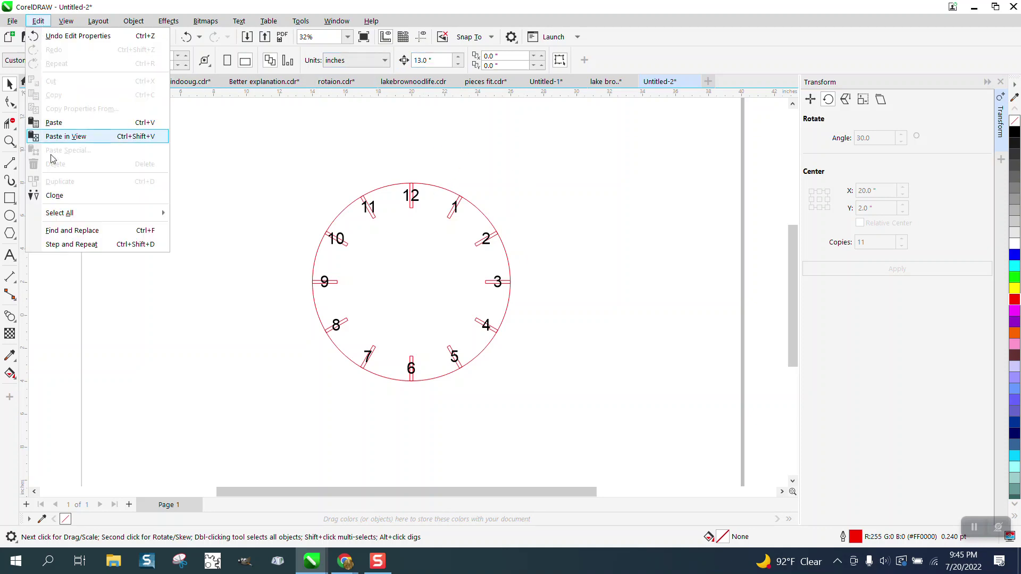
mouse_move(68, 218)
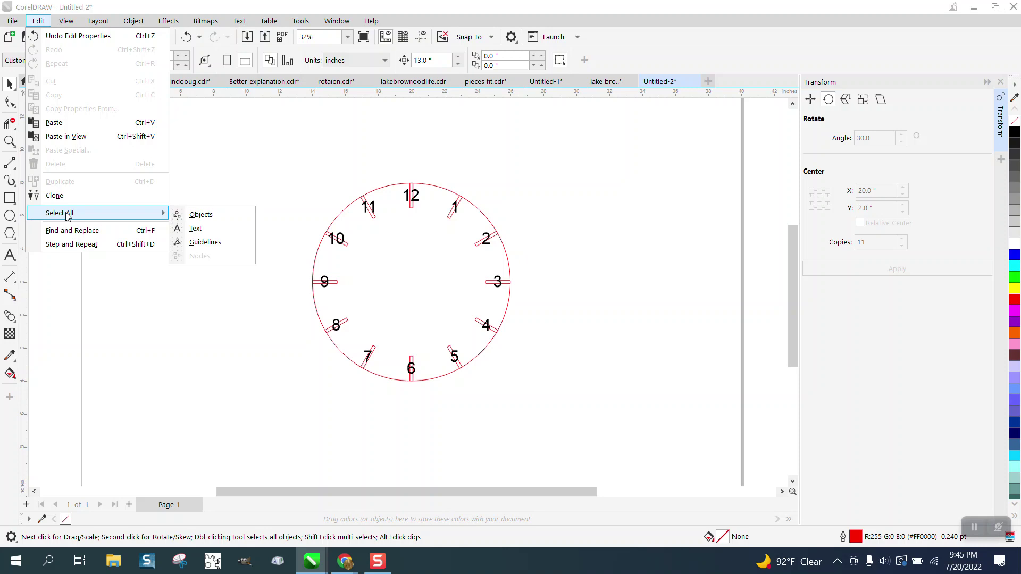
left_click(192, 228)
key("Left")
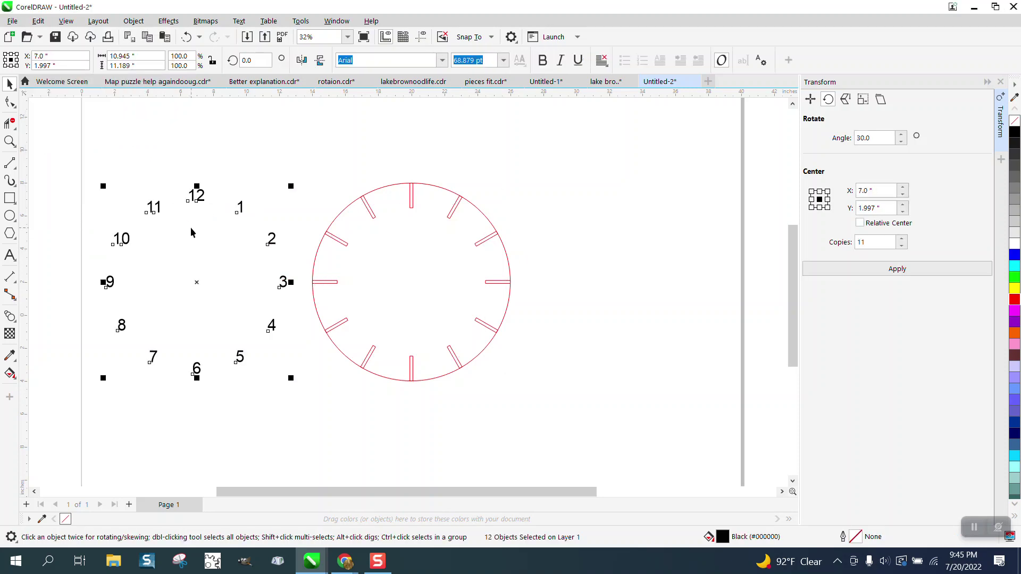
Nudge the red circle 13 inches left too, then delete the twelve leftover tick marks.
left_click(480, 210)
key("Left")
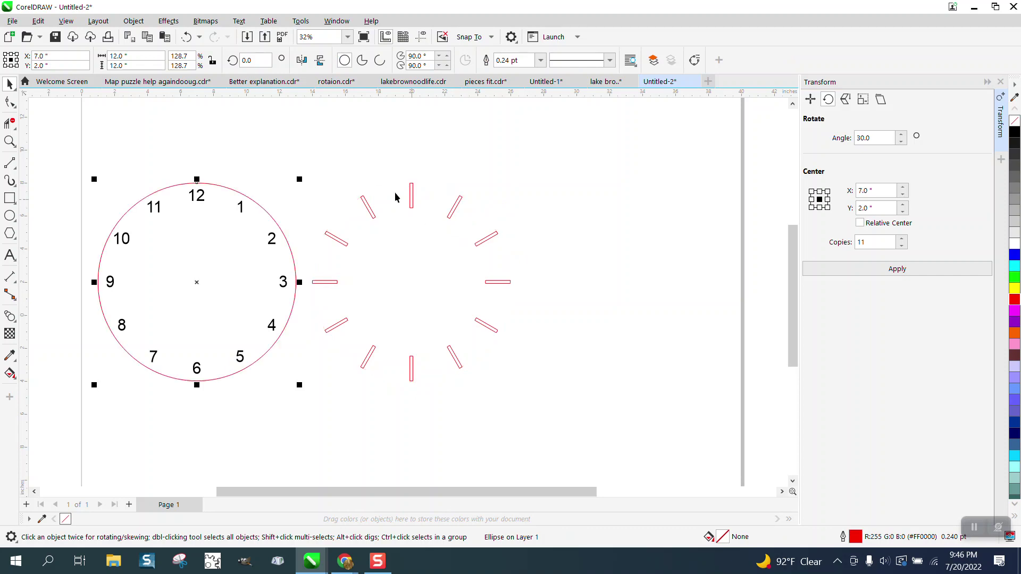
left_click_drag(303, 139, 565, 419)
key("Delete")
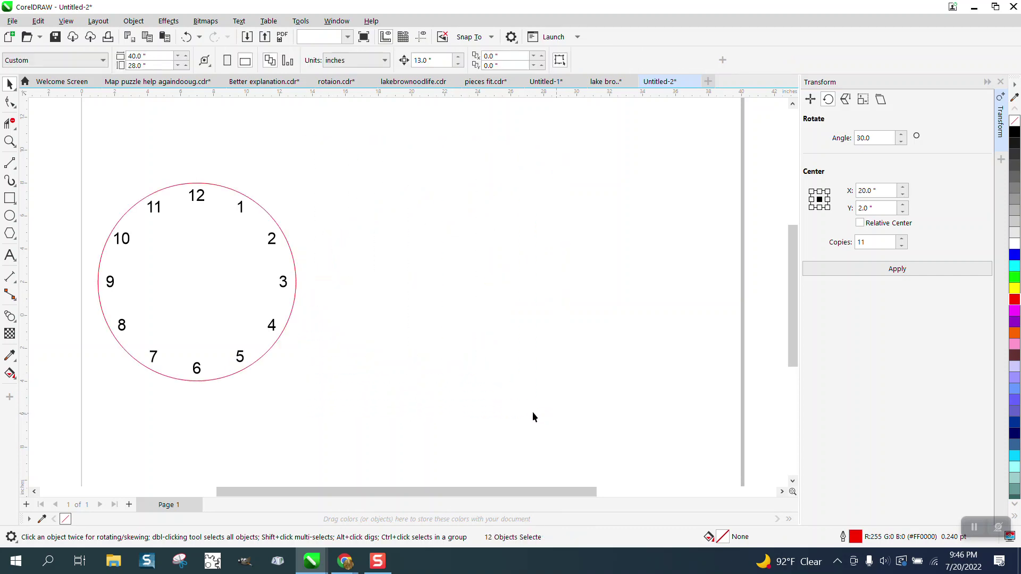
Nudge the circle and numbers 13 inches back to the right.
left_click_drag(142, 306, 401, 398)
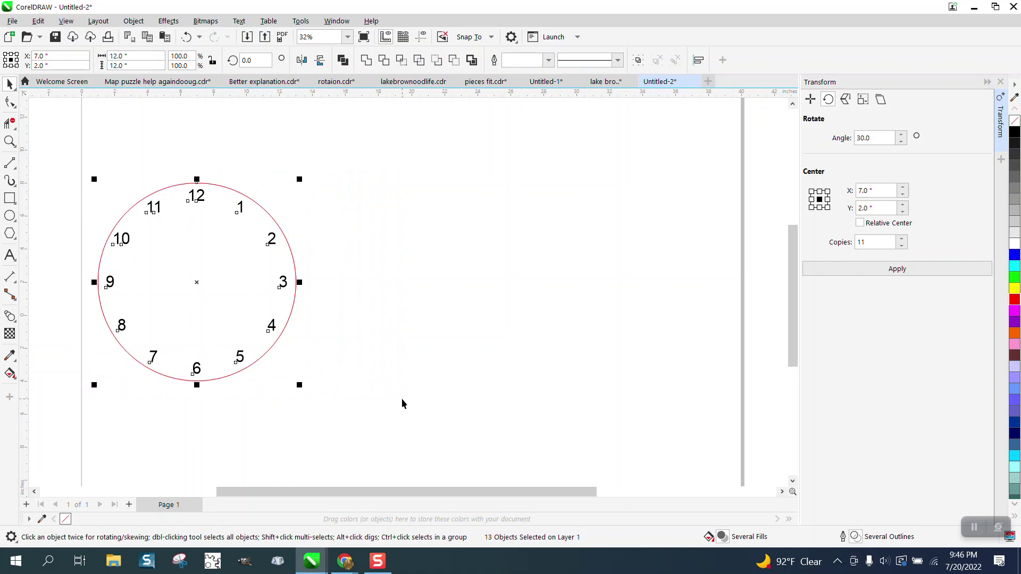
key("Right")
left_click(583, 317)
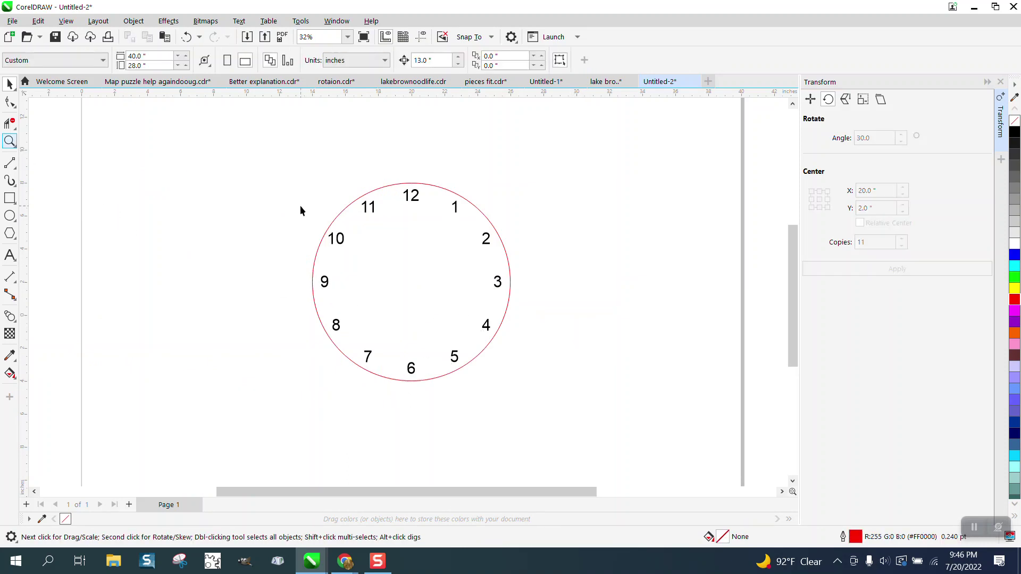
left_click_drag(312, 175, 456, 334)
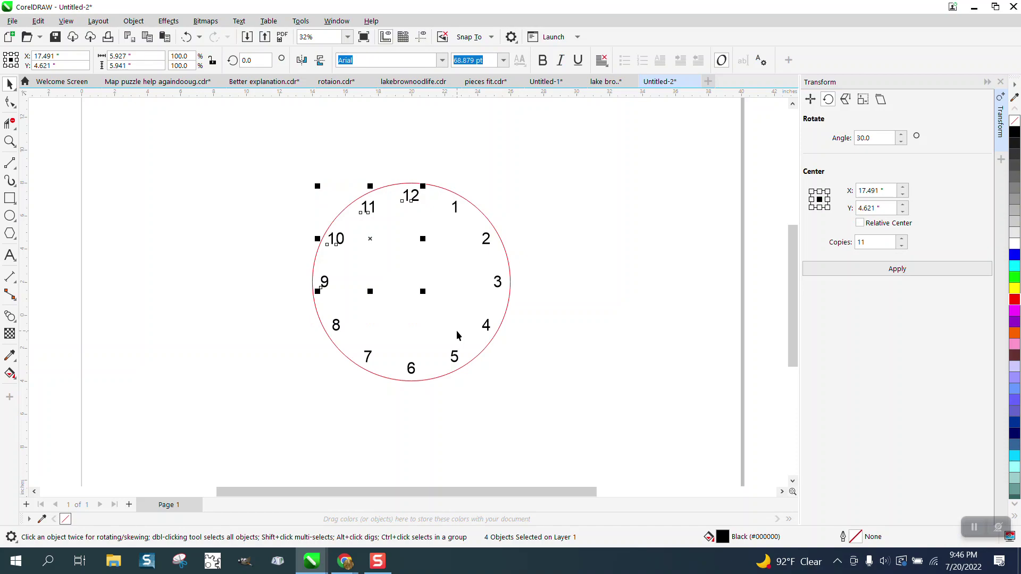